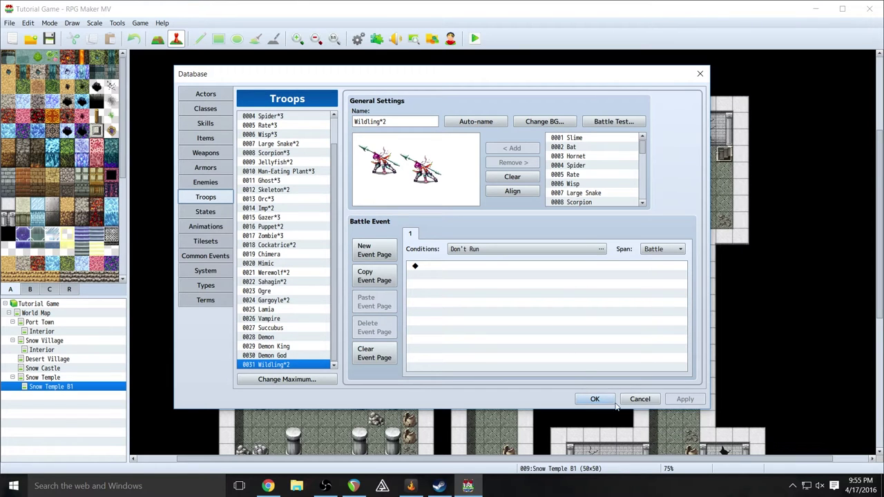
Close the Database to commit the Wildling*2 troop, then reopen it on the Enemies page
click(598, 401)
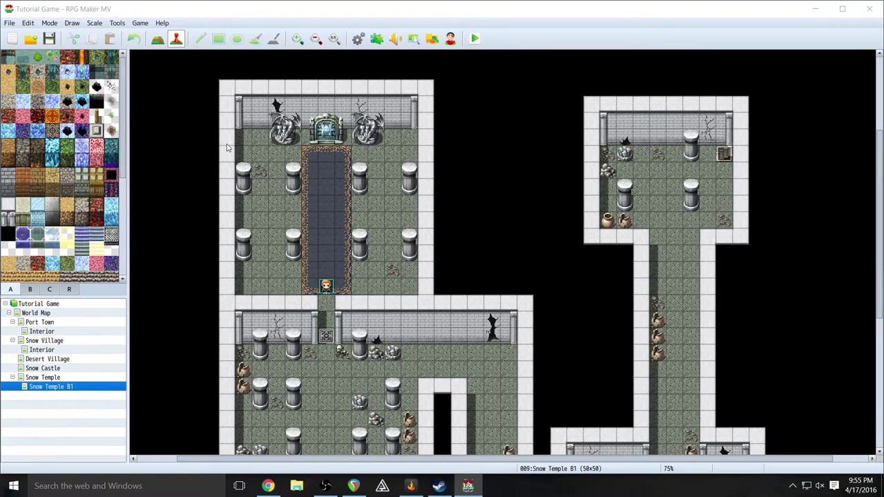
key(F9)
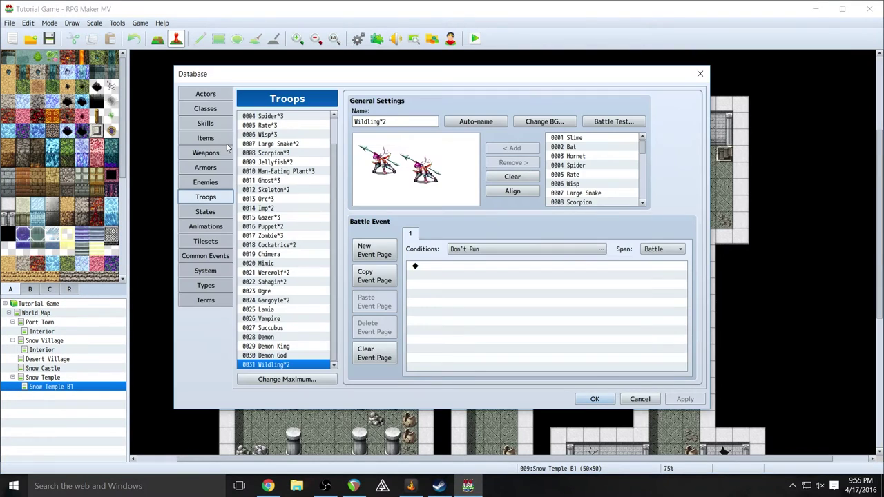
click(205, 182)
Raise the maximum number of enemies to 32
scroll(335, 201, down, 1)
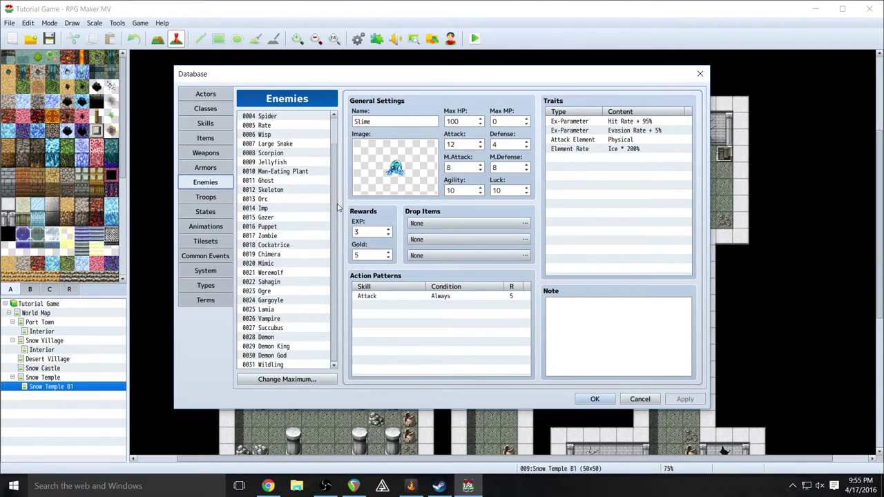
click(272, 355)
click(273, 366)
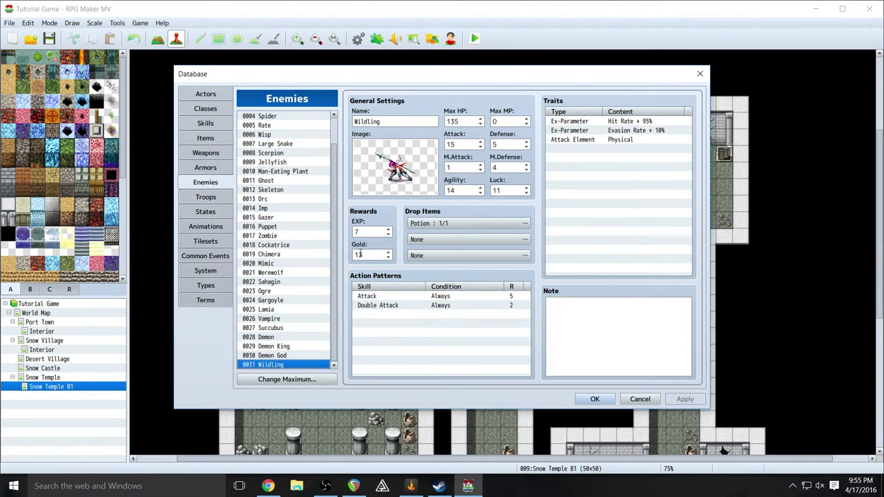
click(299, 378)
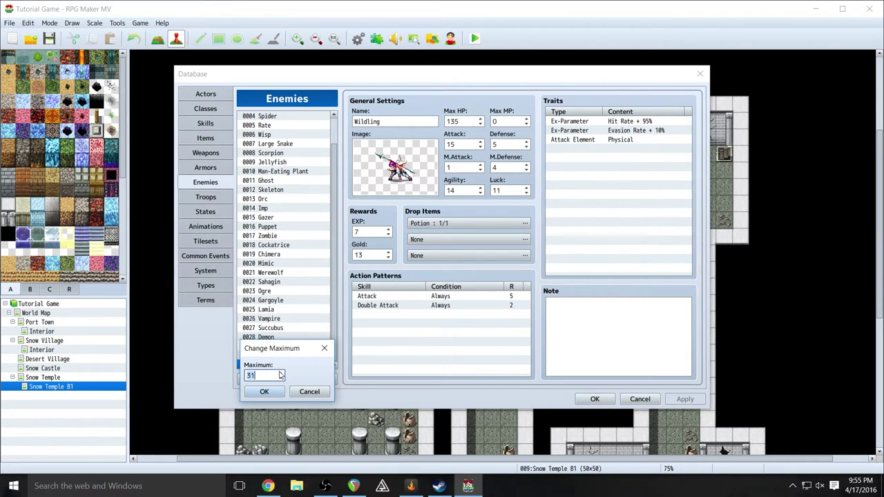
text(32)
click(264, 392)
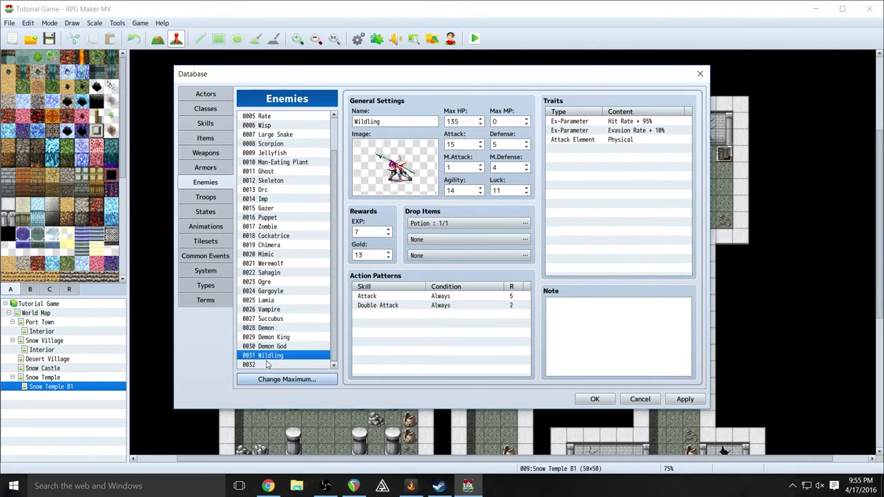
Give the new enemy 0032 the Actor2_6 witch battler image
click(267, 365)
double_click(408, 167)
scroll(320, 255, down, 1)
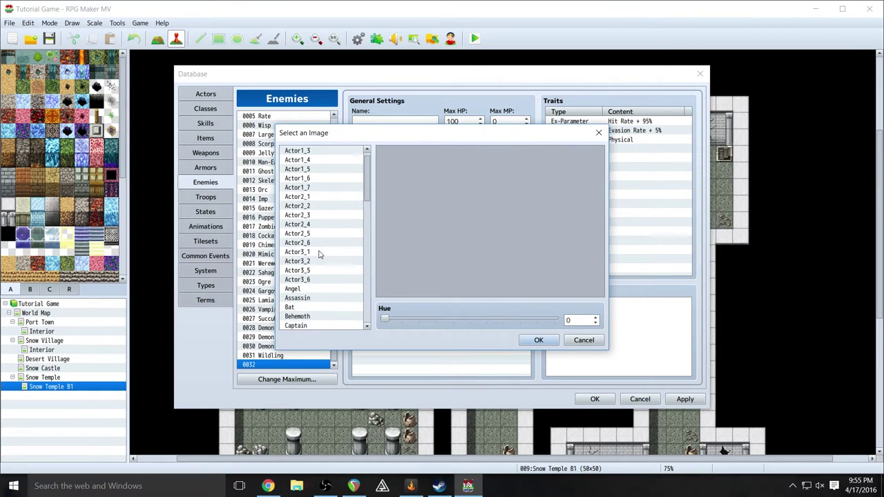
scroll(320, 255, down, 2)
click(315, 197)
click(312, 169)
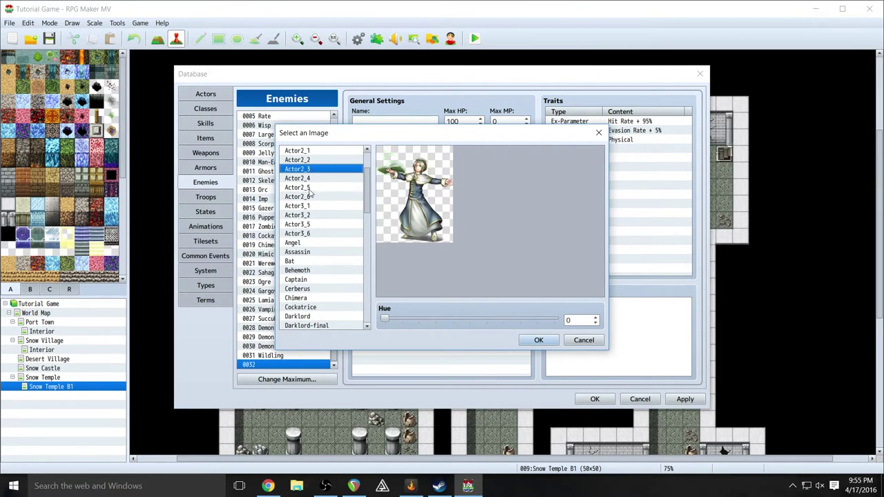
click(310, 189)
click(309, 199)
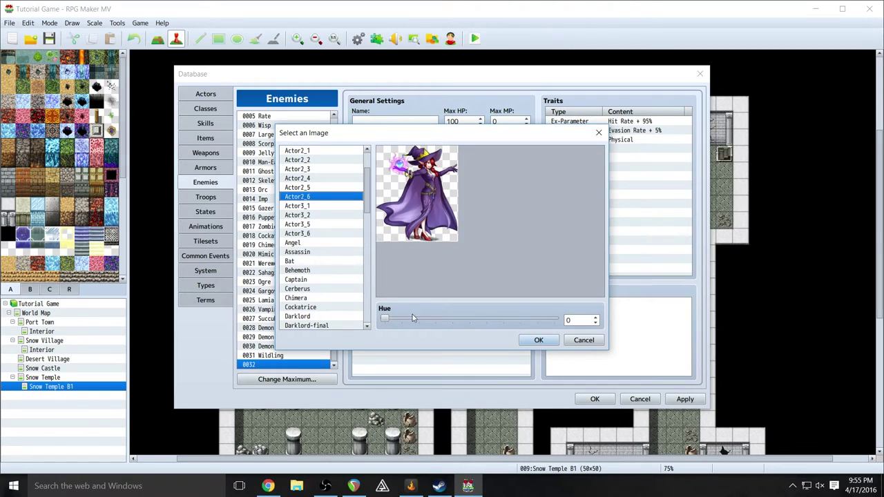
drag(384, 322, 573, 334)
Confirm the witch image, name the enemy Wicked Witch, and set Max HP 1000 and Max MP 800
click(537, 342)
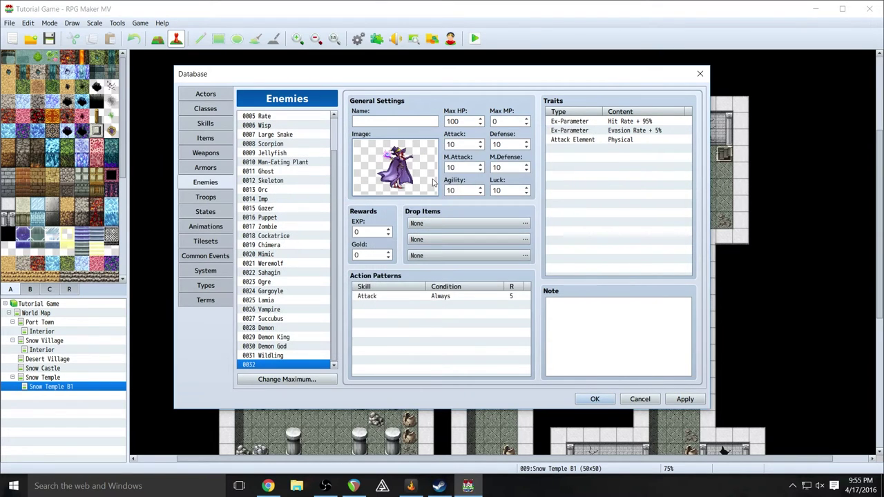
click(369, 120)
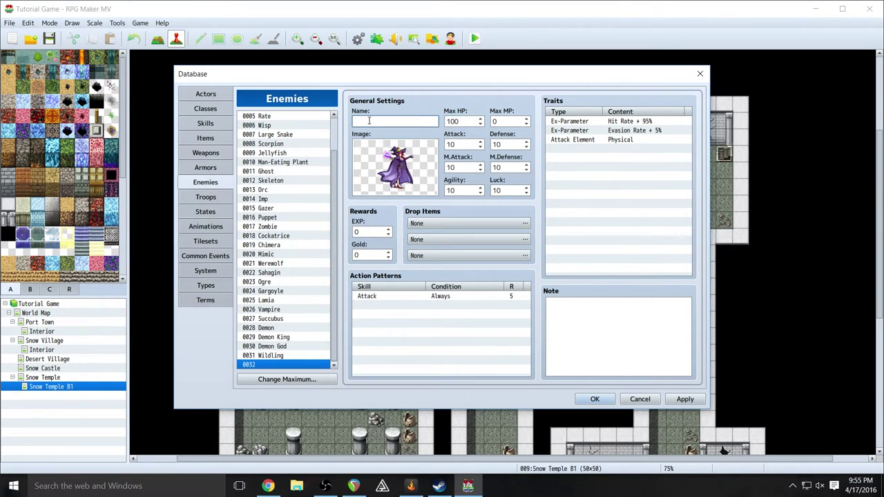
text(Wicked Witch)
click(467, 121)
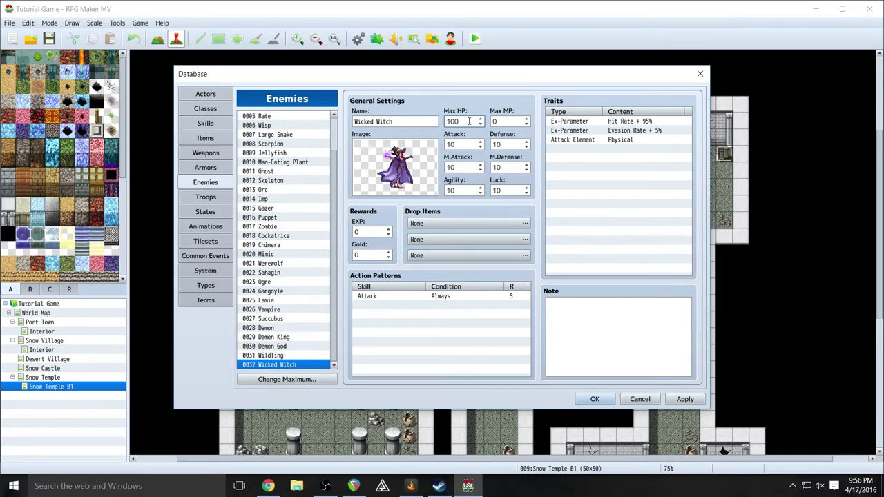
click(511, 119)
text(800)
Set Attack 14, Defense 18, M.Attack 24 and M.Defense 21
click(461, 146)
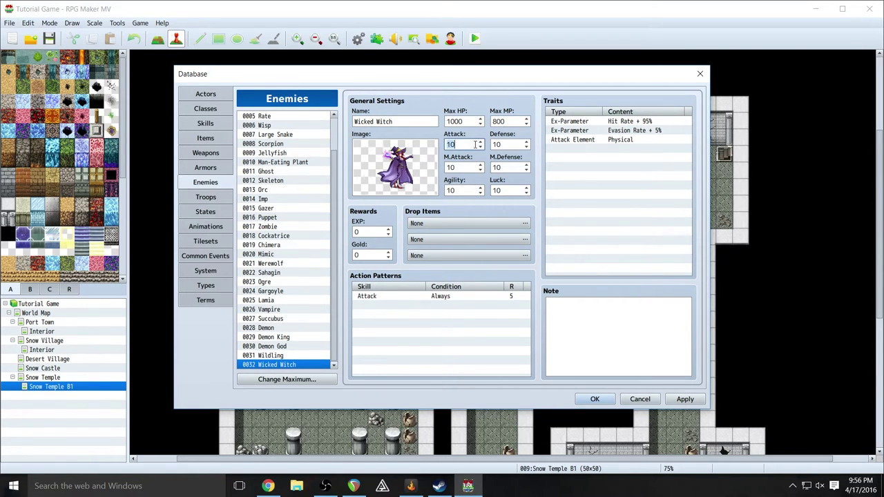
text(14)
key(Tab)
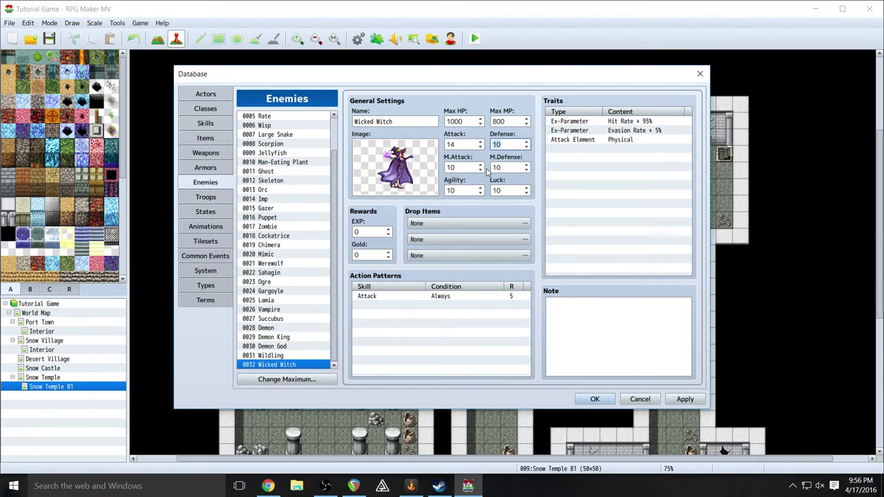
text(18)
click(466, 169)
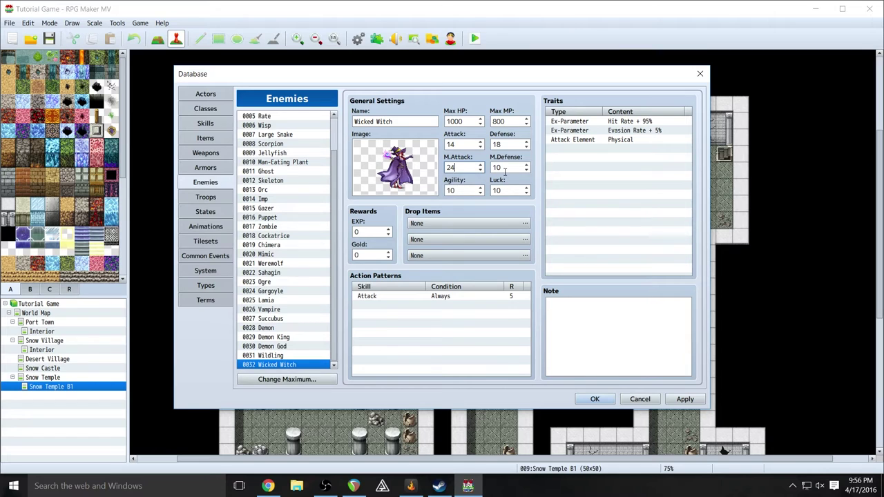
text(24)
key(Tab)
text(2)
click(614, 141)
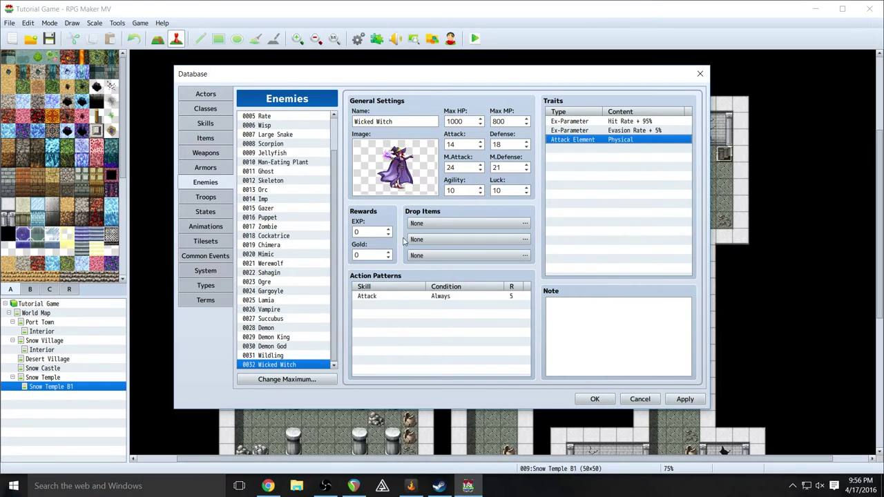
Add Potion (1/1) and Elixir (1/2) as the first two drop items
double_click(435, 223)
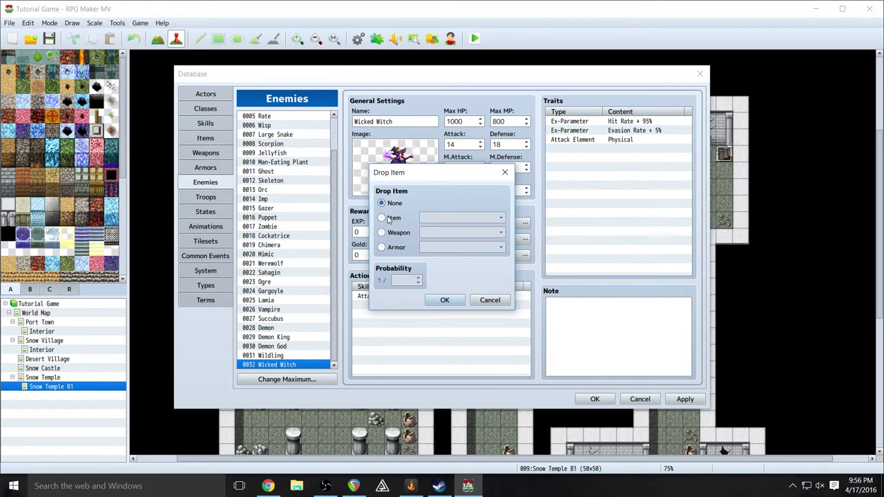
click(382, 218)
click(446, 218)
click(447, 230)
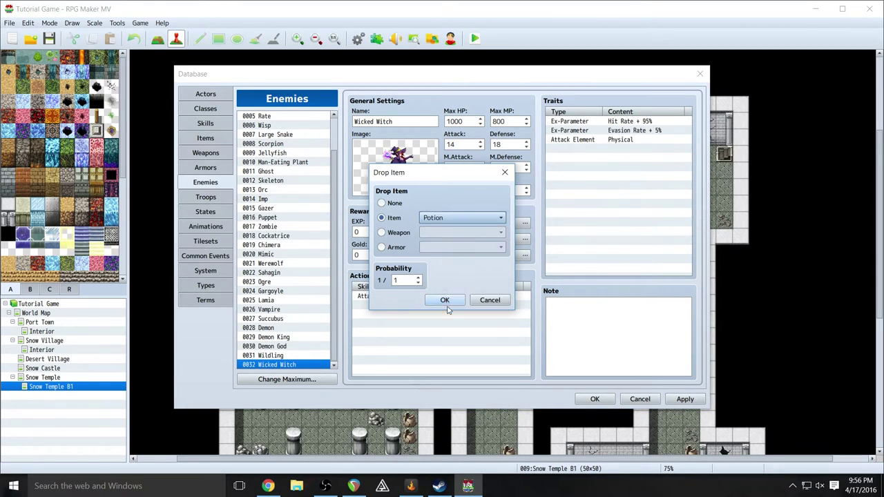
click(445, 300)
double_click(413, 239)
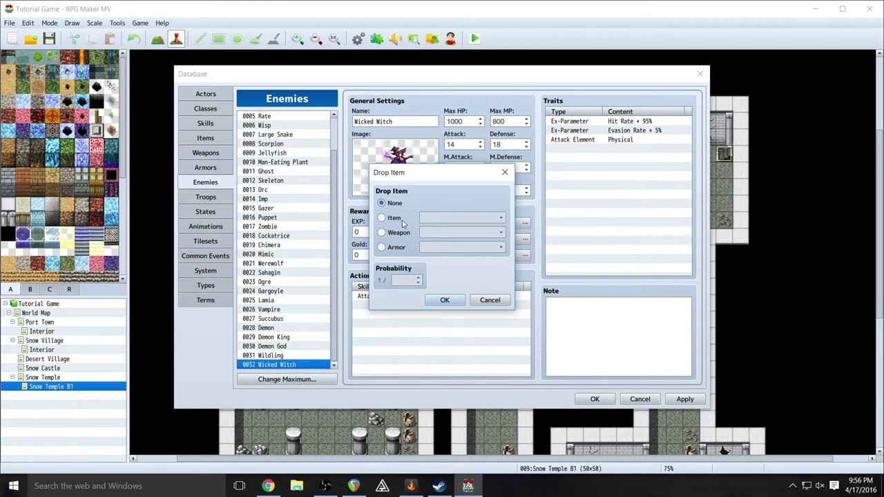
click(397, 219)
click(455, 223)
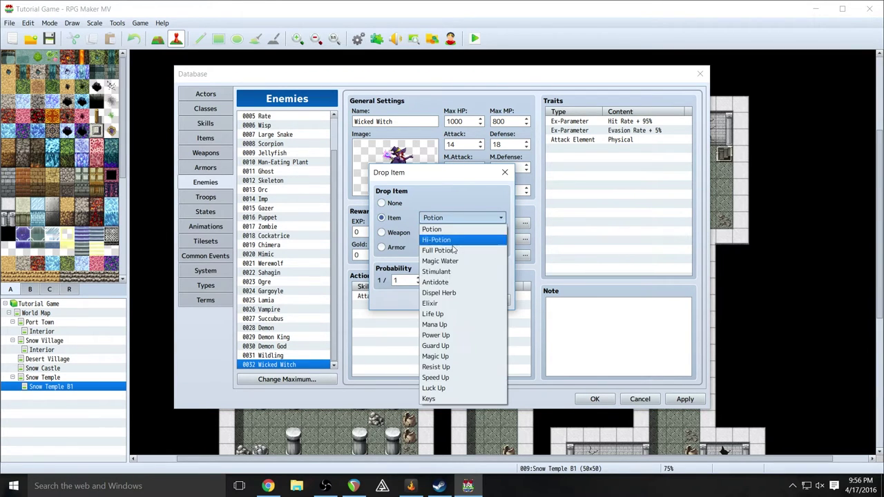
click(456, 305)
click(418, 277)
click(445, 300)
Add Mithril Axe as the third drop and set rewards to 1000 EXP and 250 Gold
double_click(421, 255)
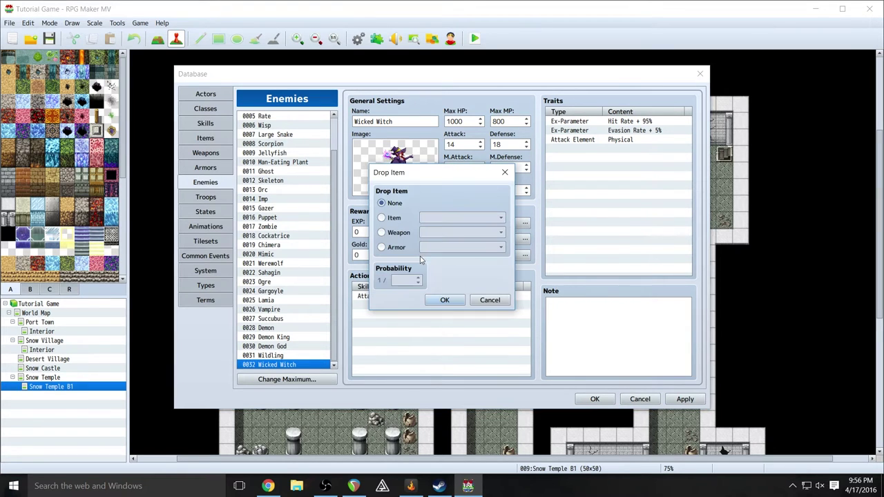
click(382, 233)
click(460, 233)
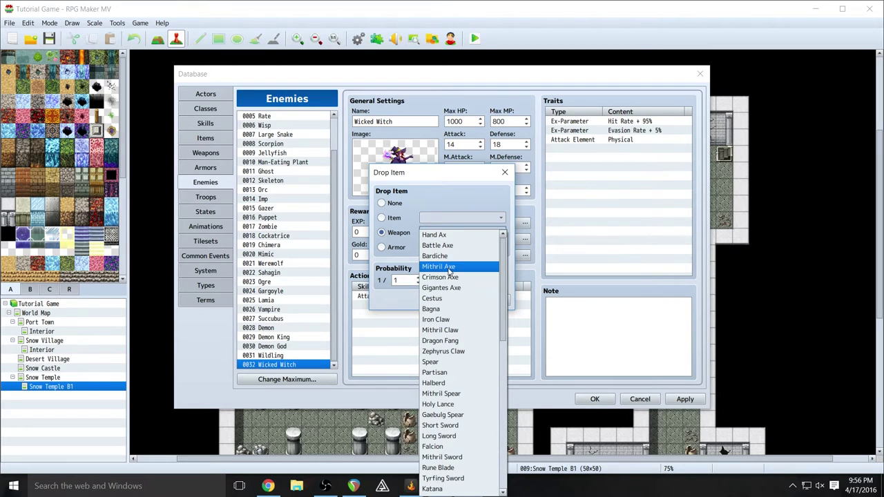
click(450, 267)
click(445, 299)
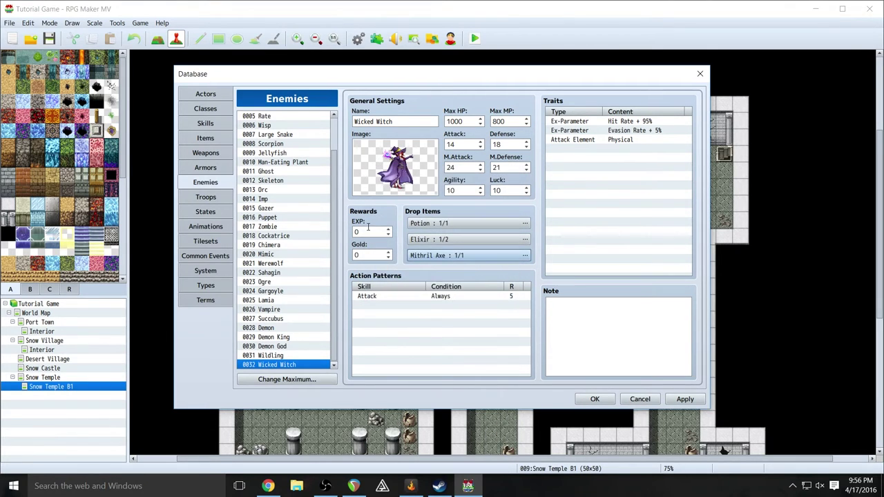
double_click(357, 233)
text(1)
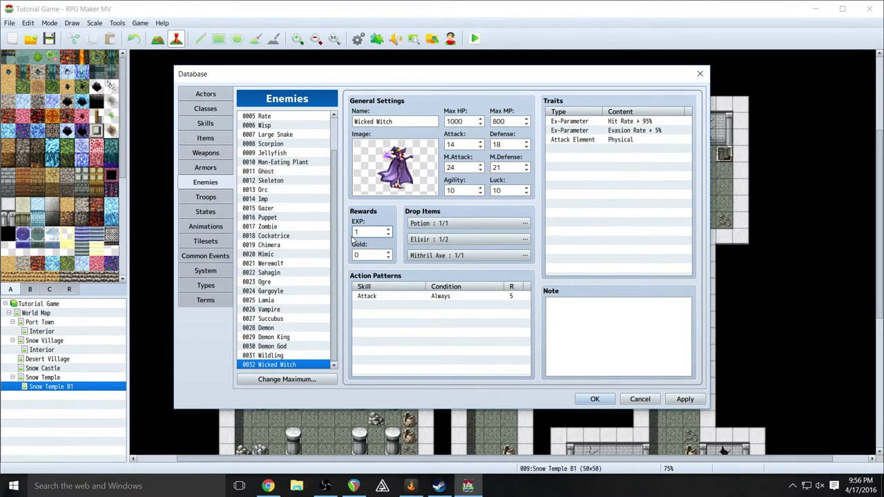
text(000)
double_click(365, 254)
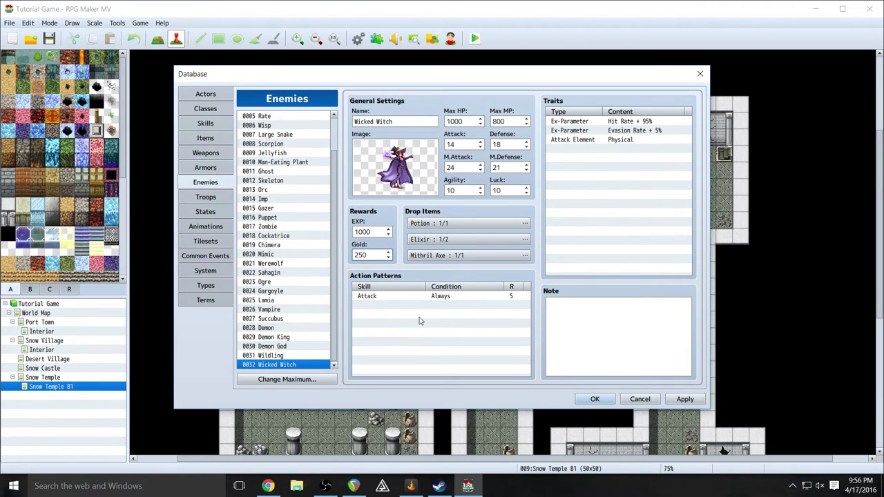
double_click(400, 307)
Add Fire Breath and Dark Cloud as Wicked Witch action patterns
click(395, 259)
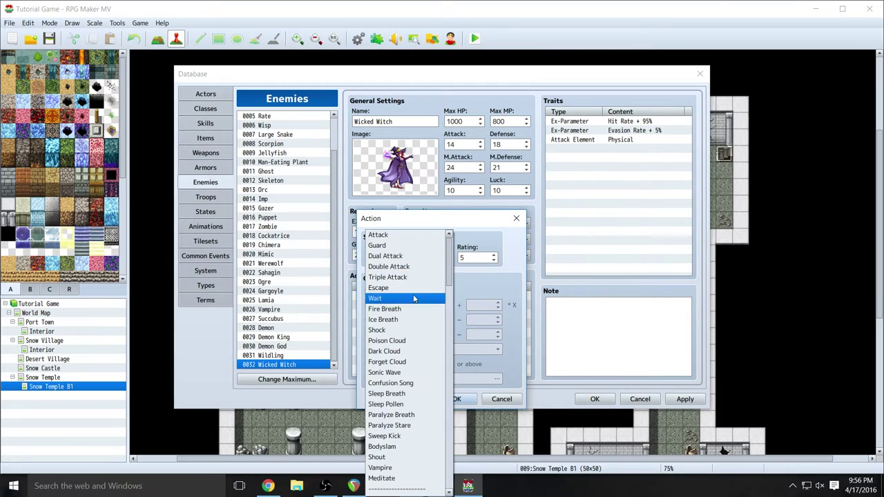
click(404, 311)
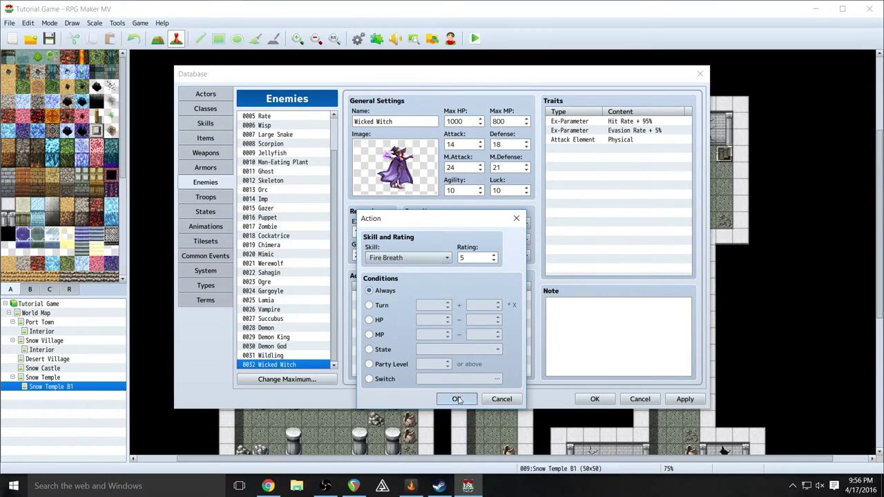
click(457, 399)
double_click(379, 320)
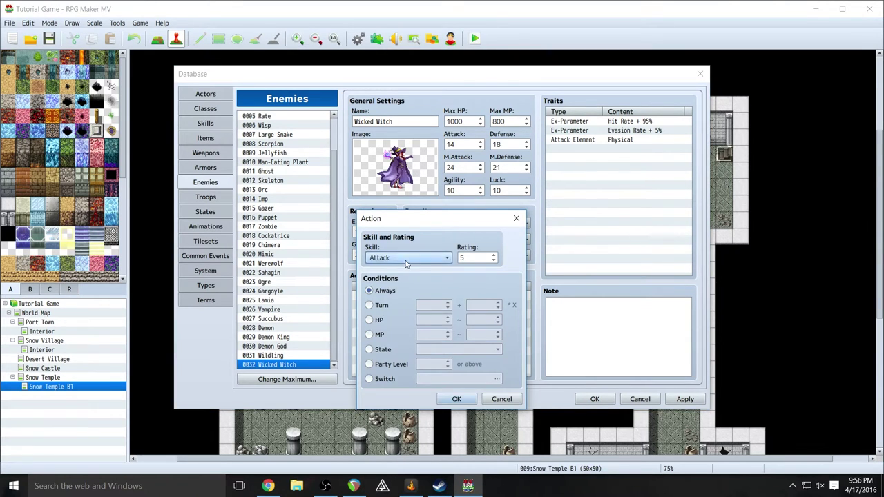
click(408, 258)
scroll(406, 318, down, 2)
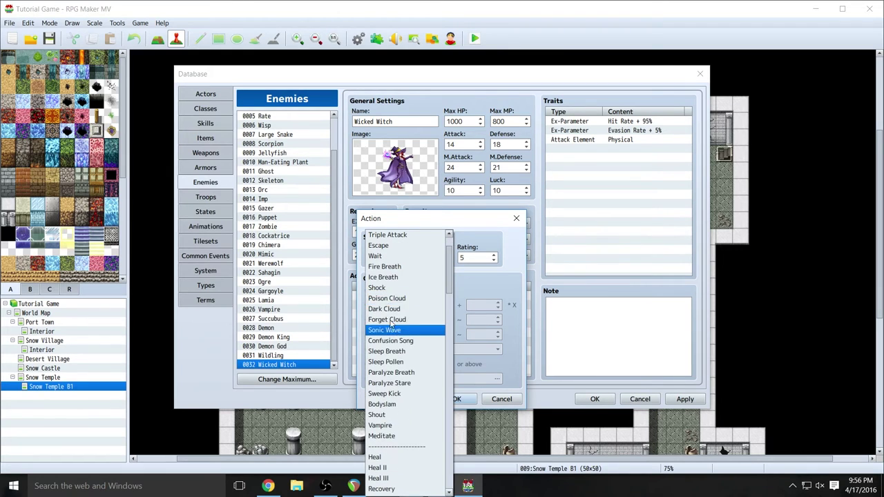
click(384, 308)
click(457, 399)
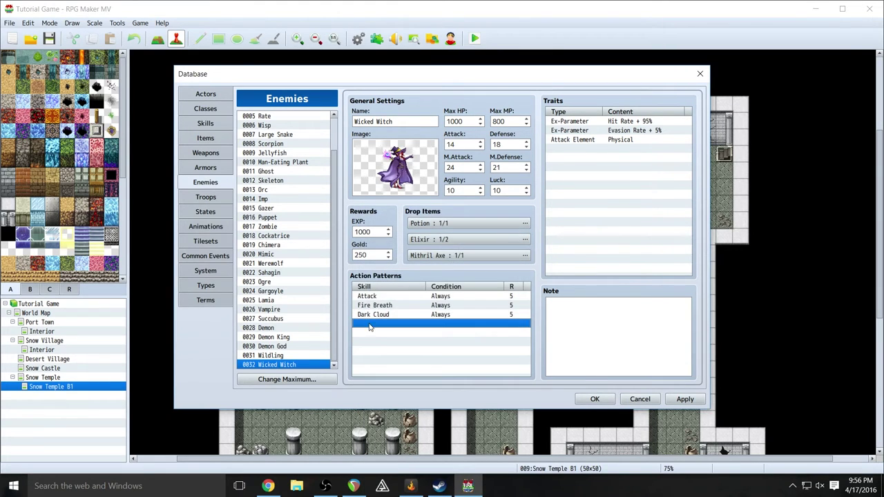
Add Darkness as a third skill action pattern and apply the enemy changes
double_click(370, 327)
click(408, 258)
click(387, 254)
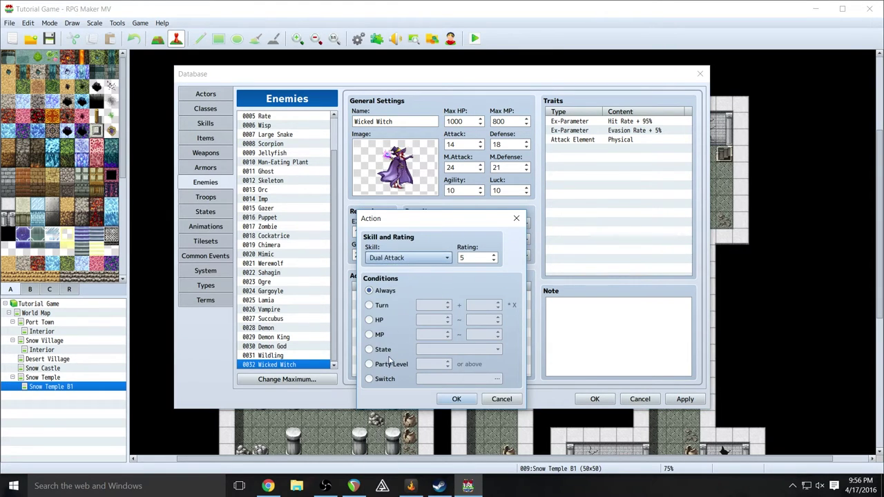
click(418, 259)
scroll(419, 357, down, 3)
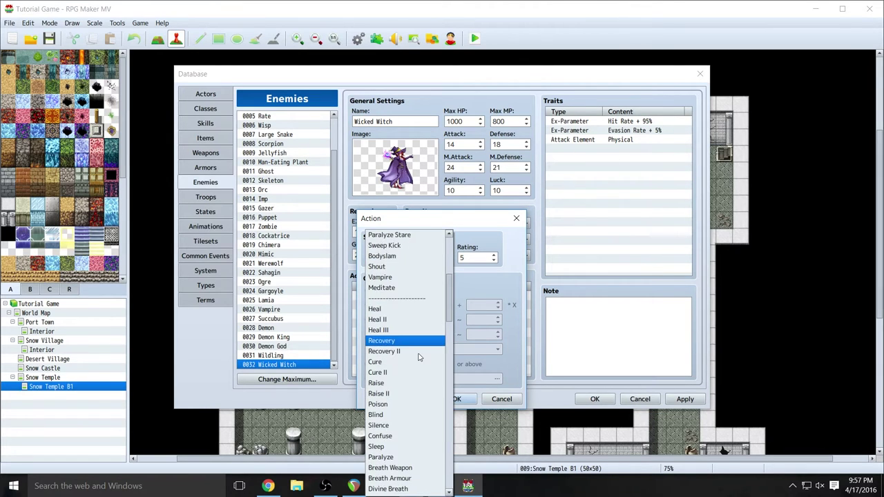
scroll(419, 357, down, 5)
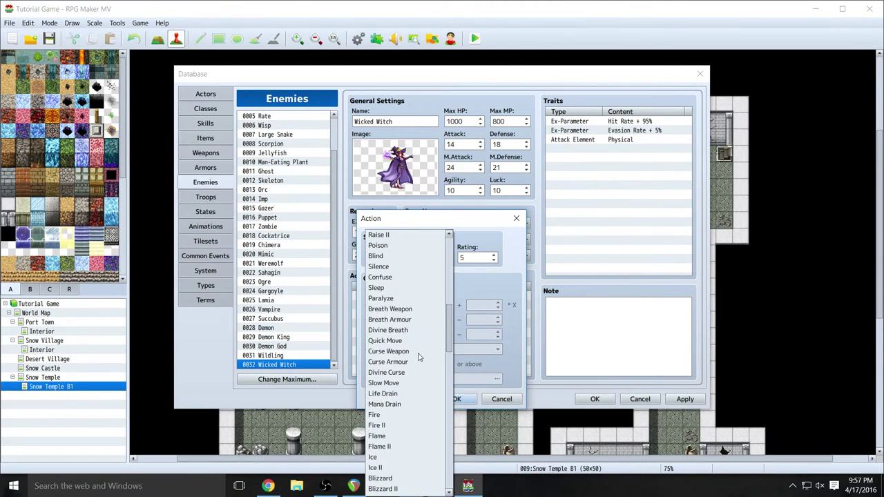
scroll(418, 357, down, 3)
scroll(419, 357, down, 3)
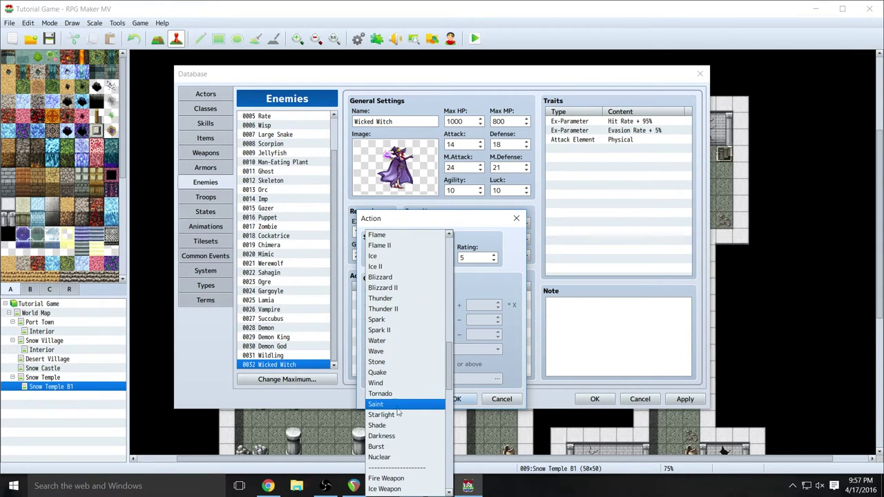
click(400, 435)
click(449, 400)
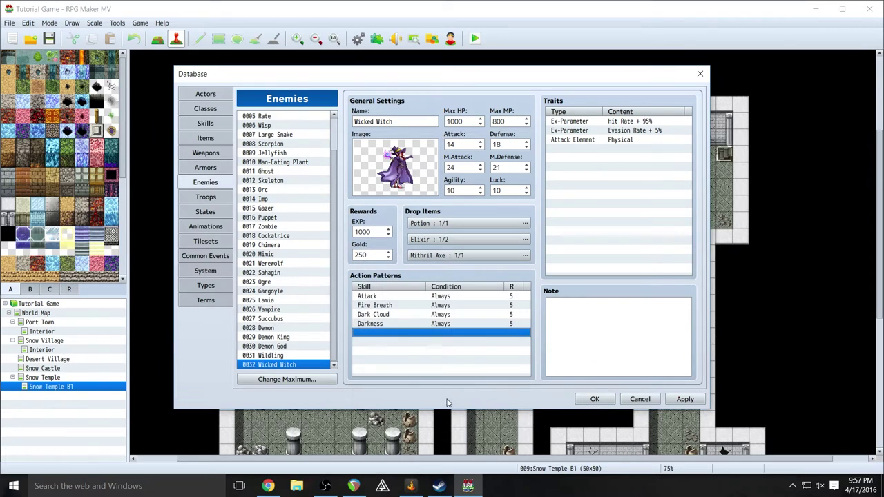
click(684, 400)
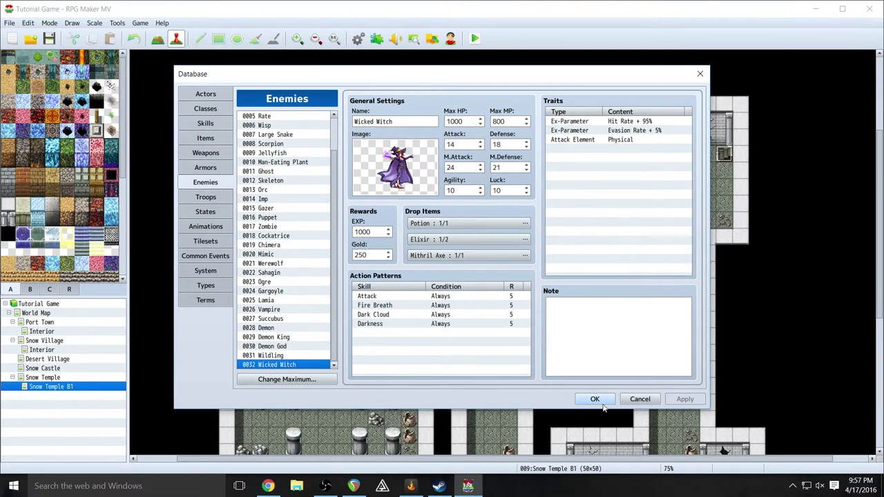
Raise the maximum number of troops to 32 and select the new troop 0032
click(206, 197)
click(290, 381)
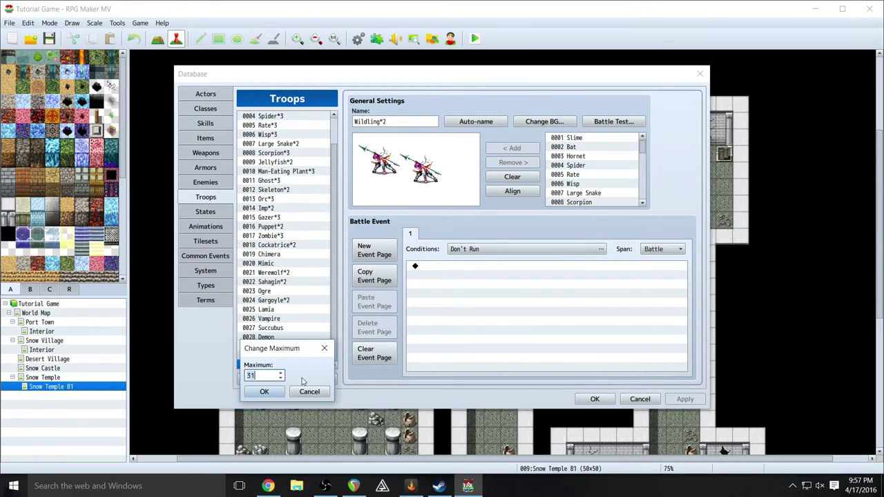
text(32)
click(264, 391)
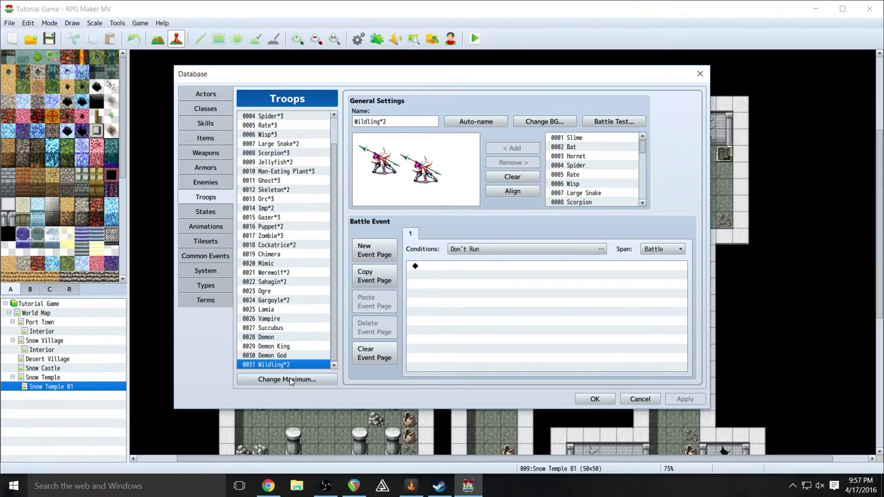
scroll(338, 345, down, 2)
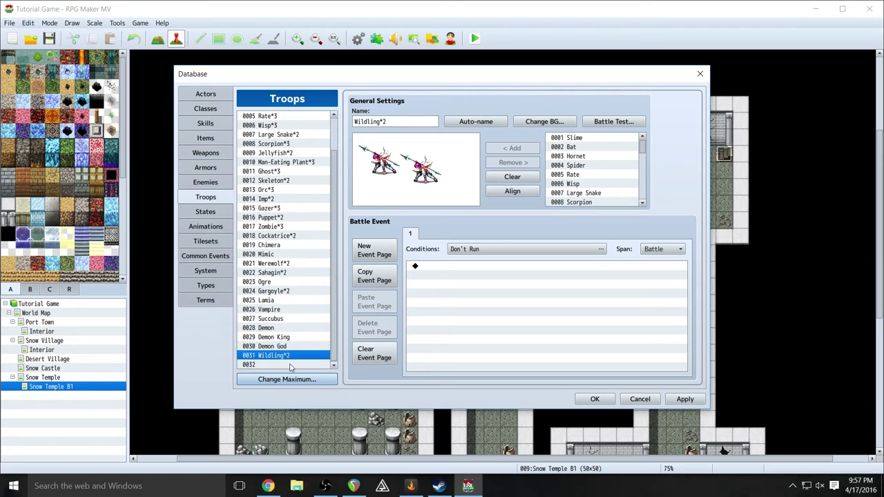
click(290, 365)
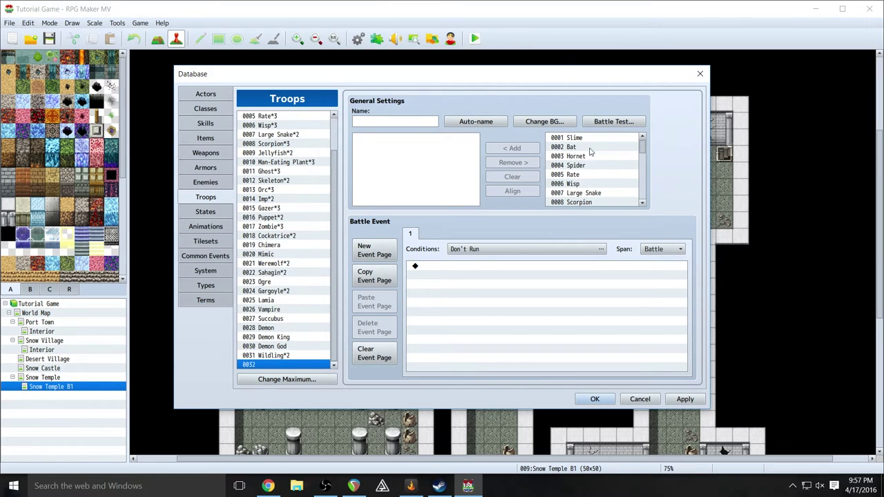
Add the Wicked Witch enemy to troop 0032, position it, and auto-name the troop Wicked Witch
scroll(643, 153, down, 1)
drag(643, 153, 642, 195)
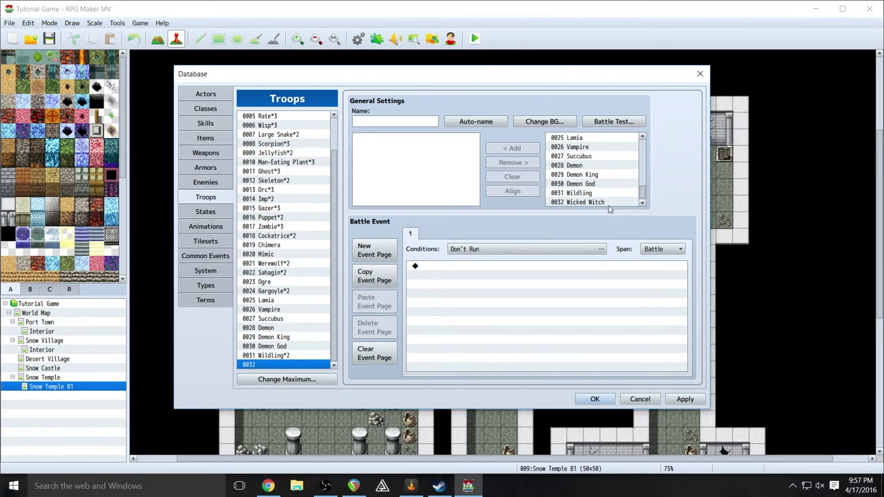
click(588, 201)
click(512, 149)
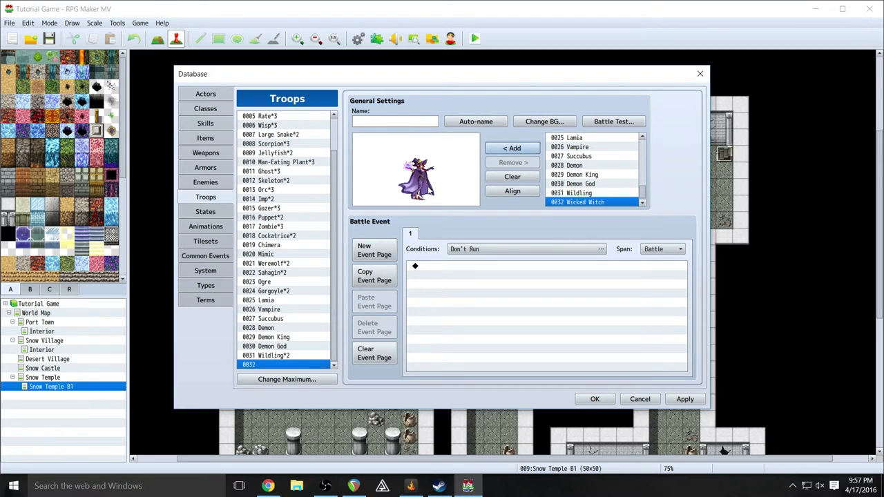
drag(417, 178, 407, 160)
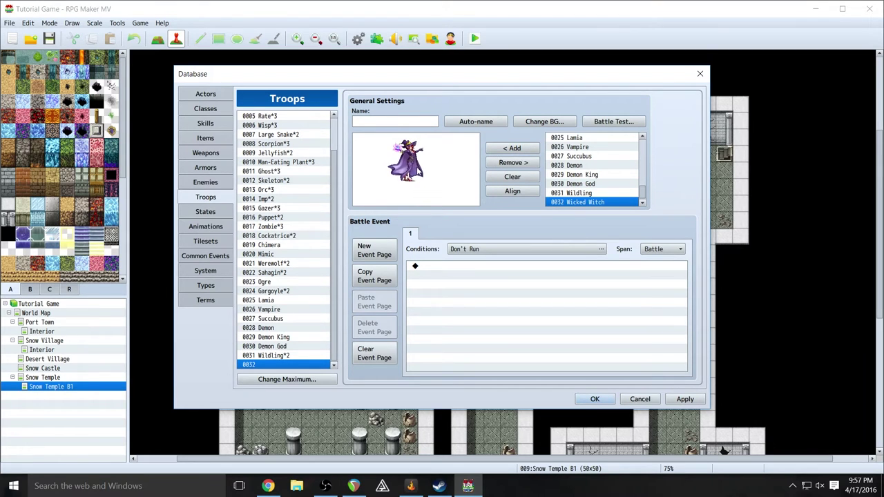
click(476, 121)
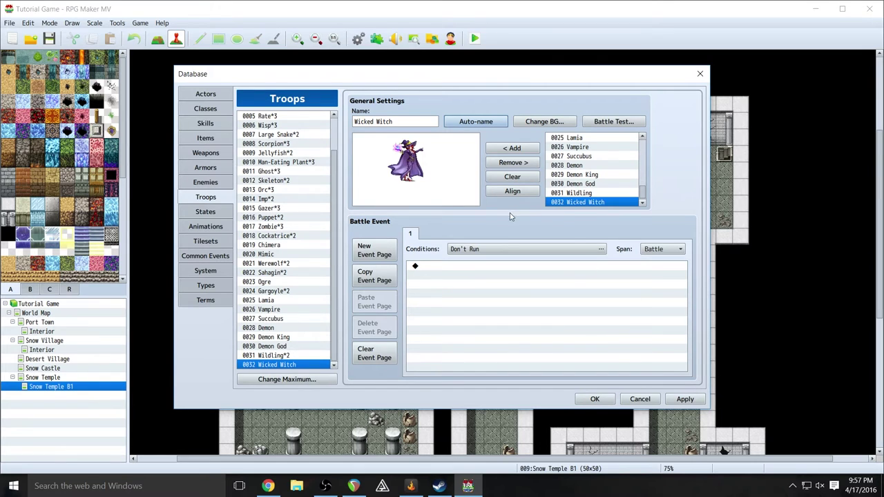
click(451, 269)
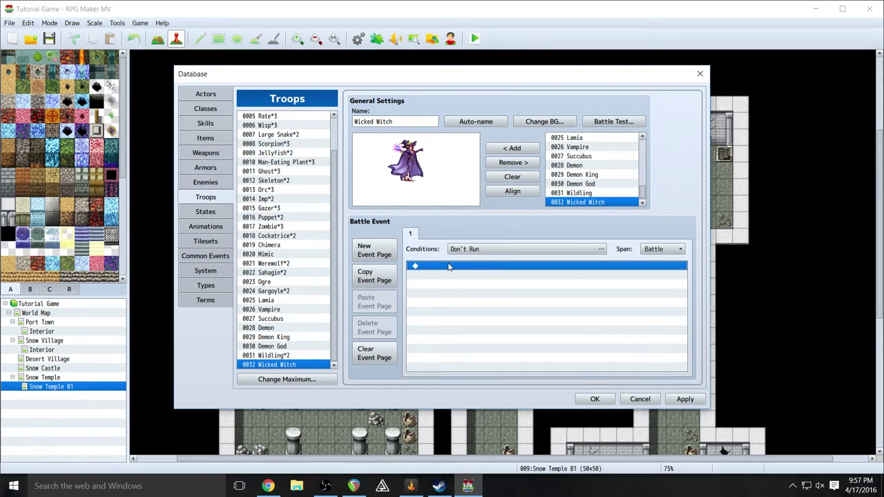
Inspect the troop's battle event commands and conditions, leaving the page empty and set to Don't Run
double_click(448, 267)
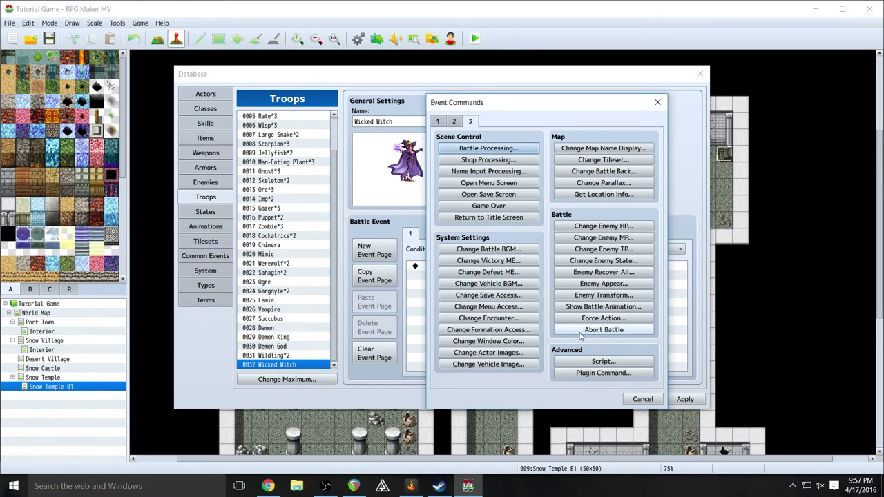
click(643, 399)
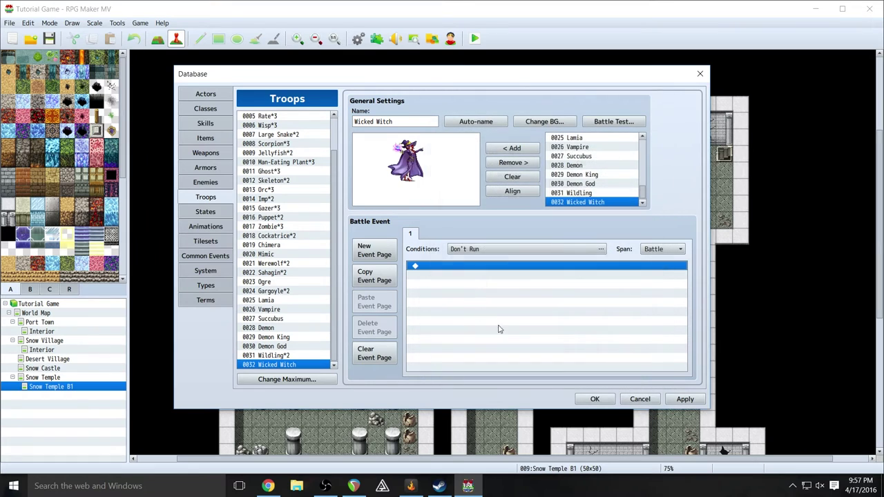
click(473, 250)
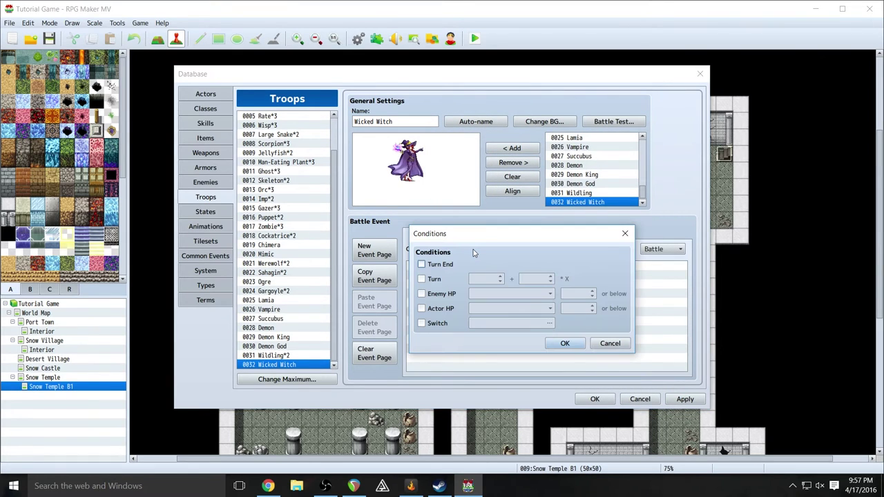
click(437, 279)
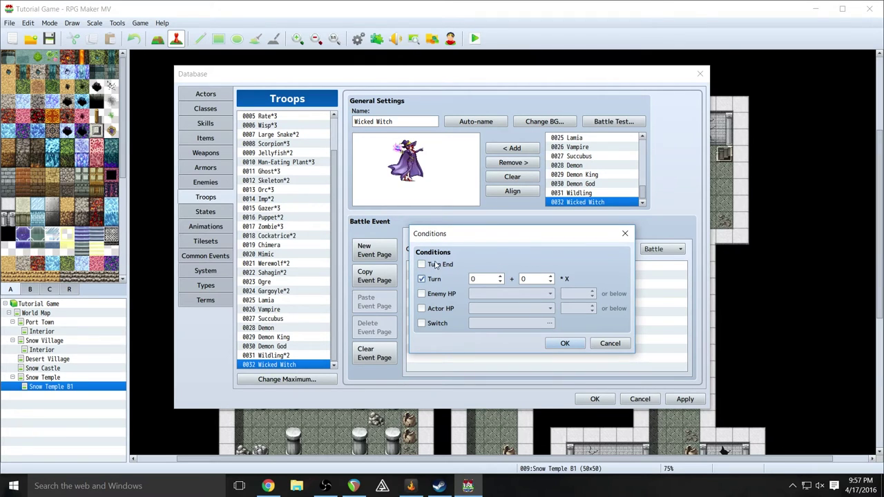
click(435, 265)
click(438, 264)
click(565, 343)
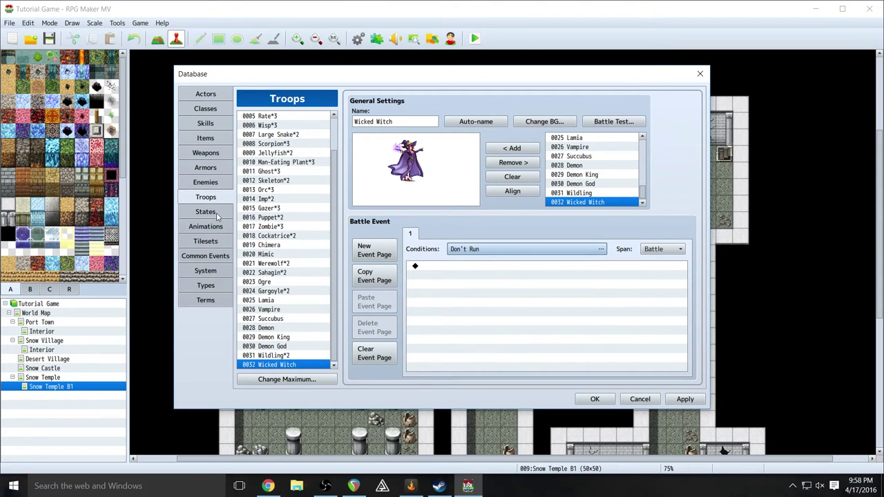
Close the Database and create a new event named Witch_boss at tile 14,15 on Snow Temple B1
click(595, 399)
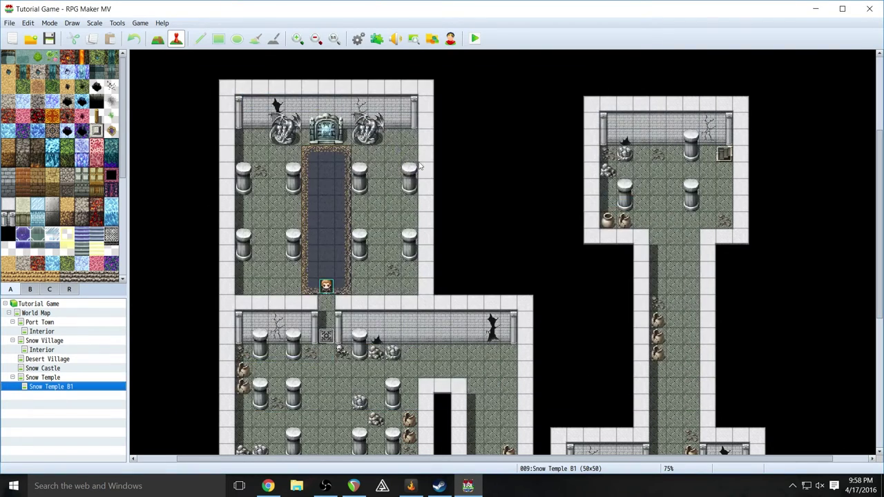
right_click(327, 163)
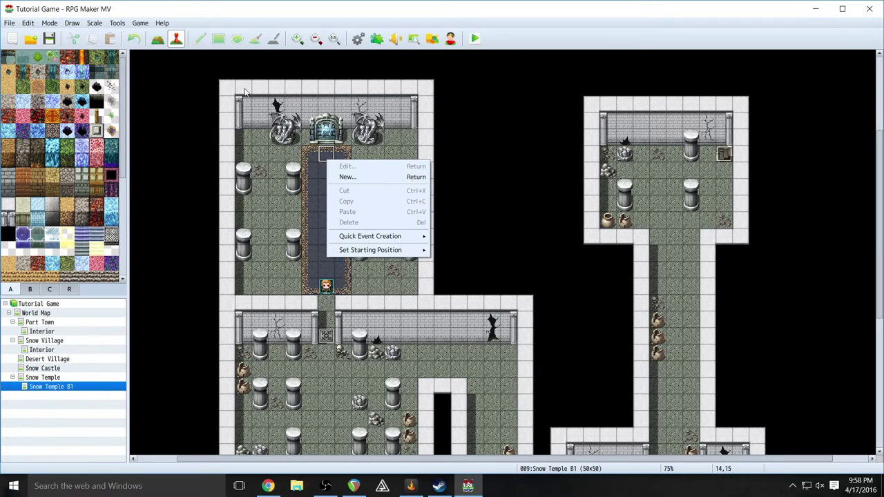
click(372, 181)
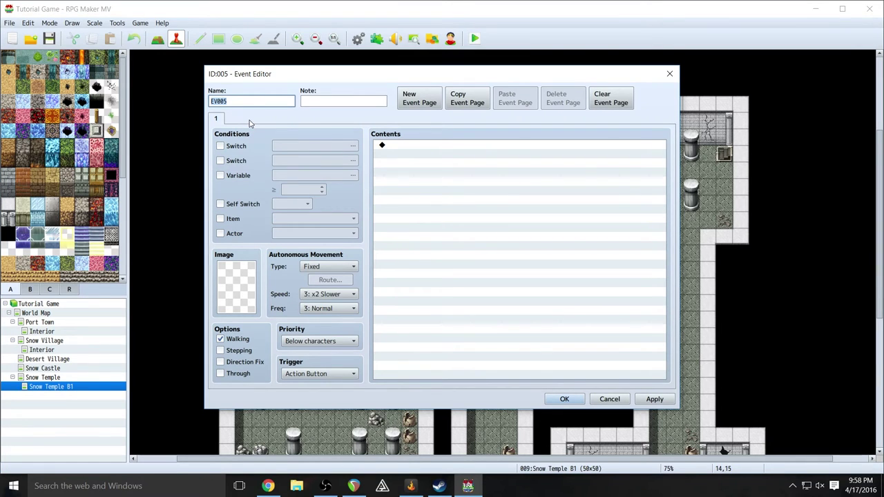
text(Witch_boss)
Set the event graphic to Actor2's purple-hat witch character
double_click(239, 294)
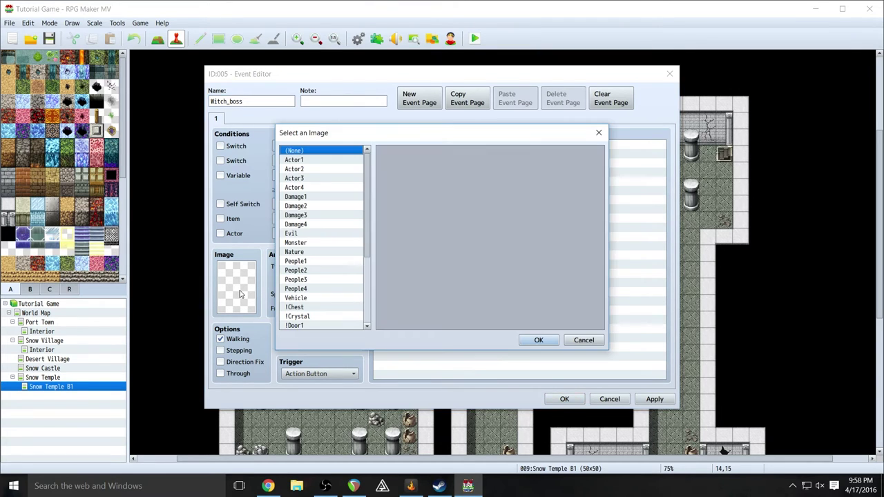
click(321, 162)
click(321, 168)
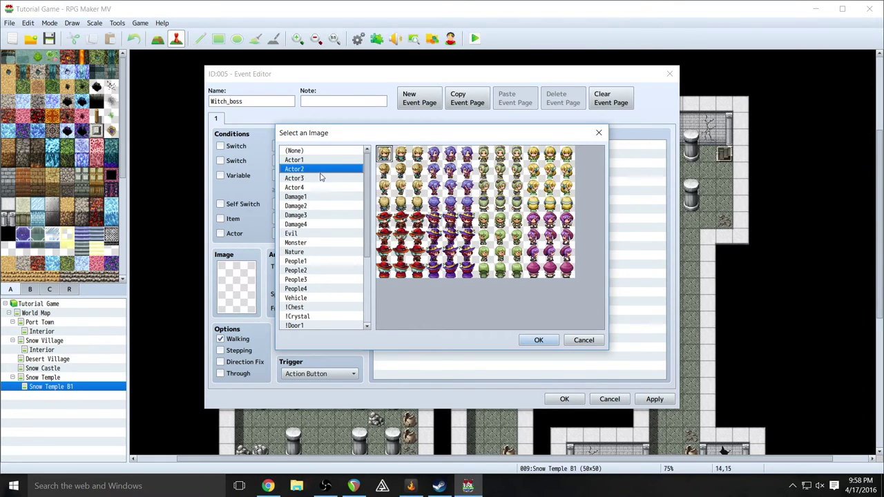
click(318, 179)
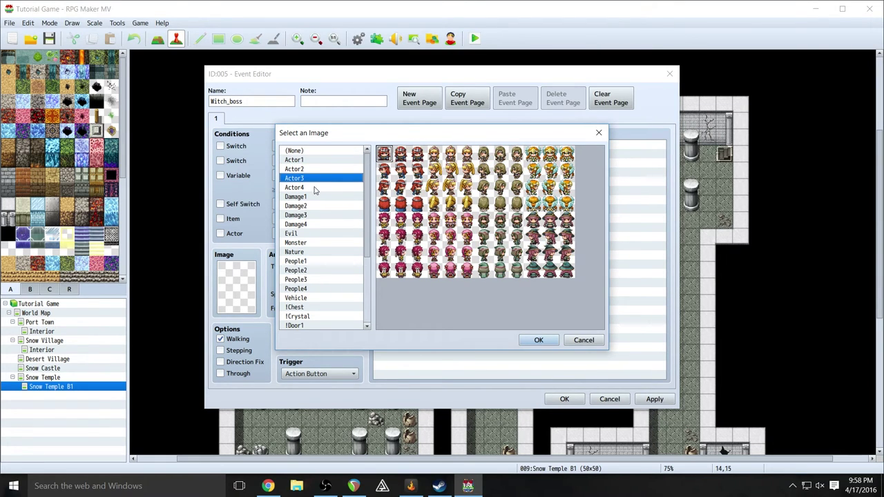
click(314, 188)
click(310, 179)
click(309, 170)
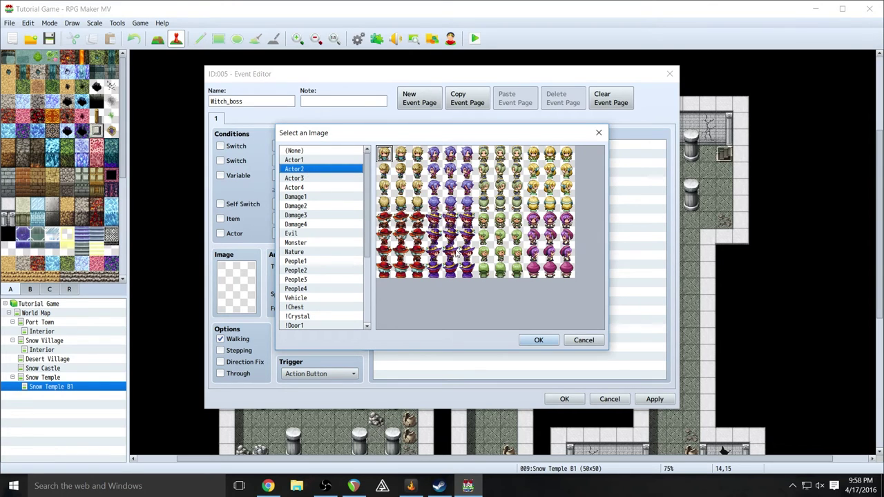
click(451, 223)
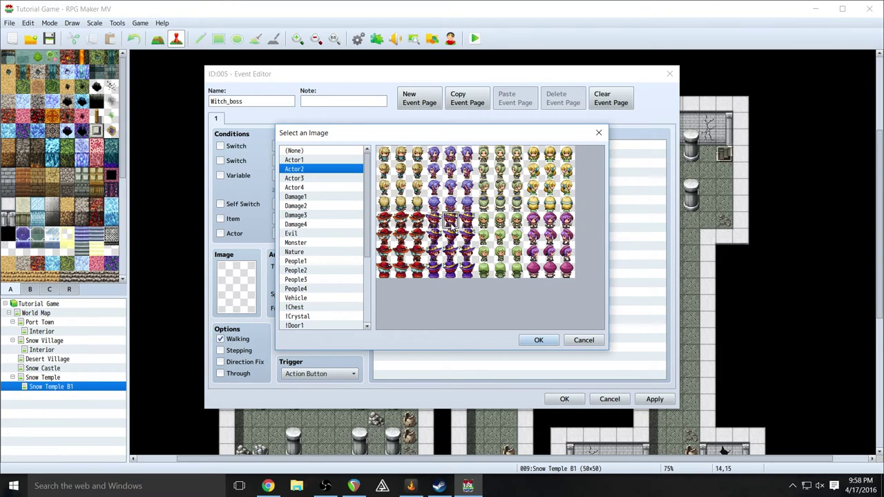
click(542, 342)
double_click(405, 145)
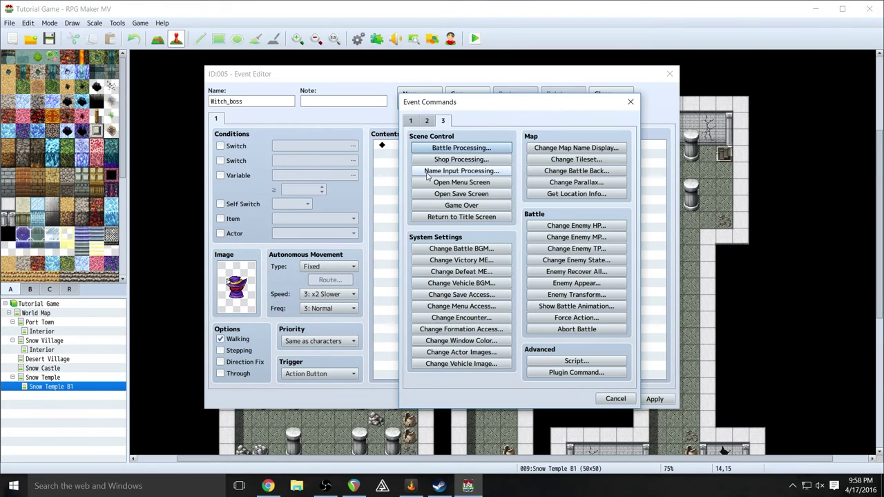
Add a Show Text message "Haaaa haaaa ha!" using Actor2's red-haired witch face
click(410, 121)
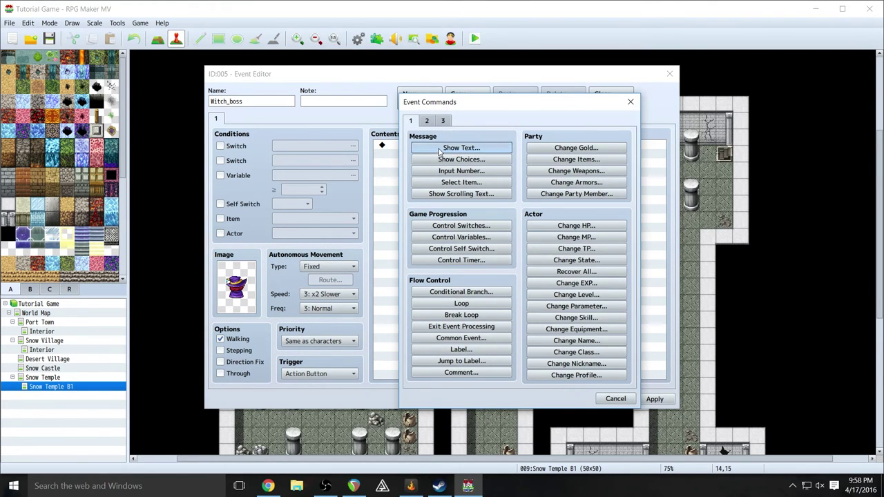
click(456, 148)
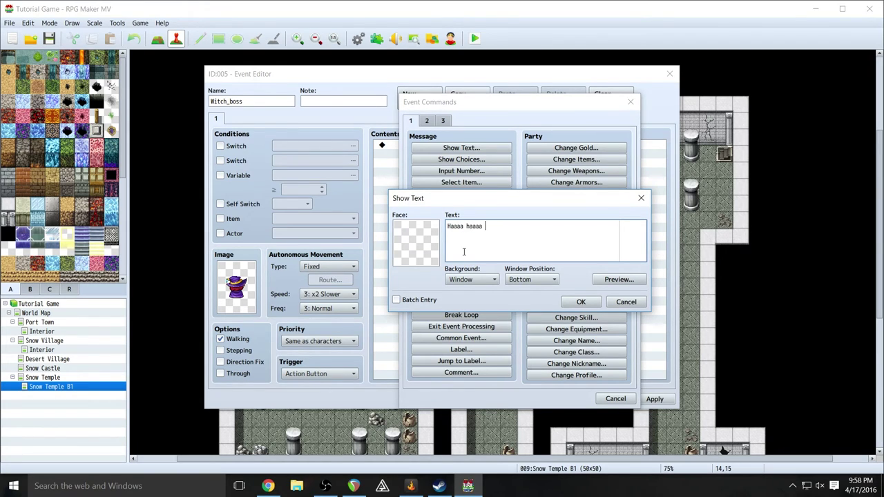
double_click(411, 234)
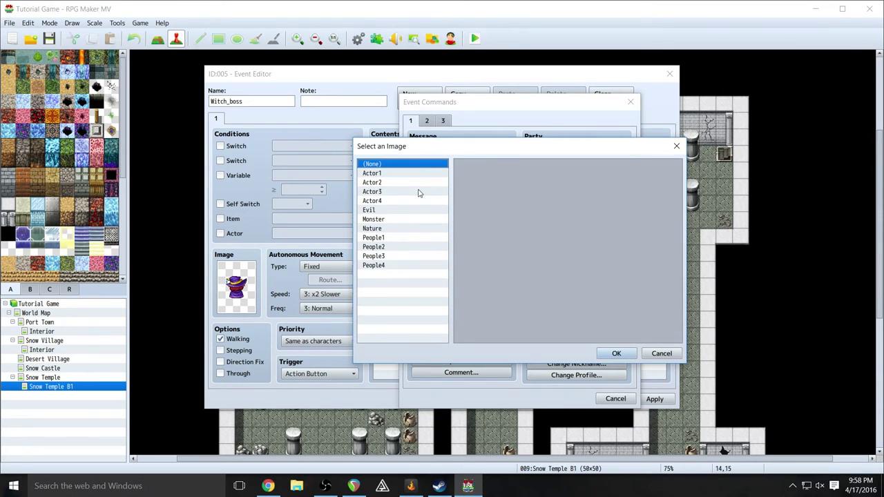
click(387, 182)
click(517, 226)
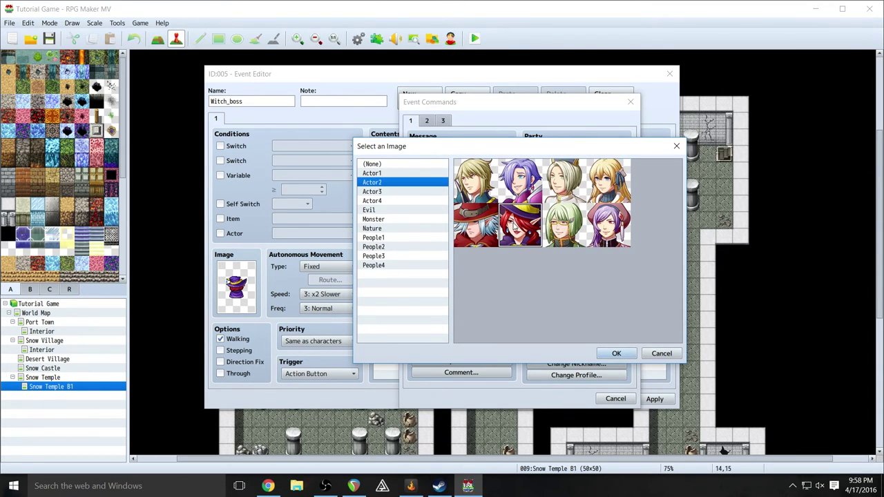
click(615, 353)
click(580, 304)
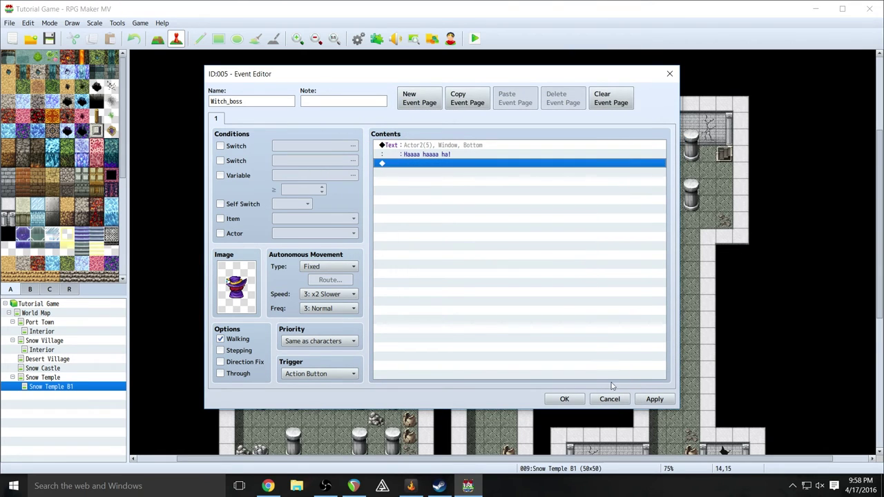
Add a Battle Processing command against the Wicked Witch troop after the message
double_click(405, 168)
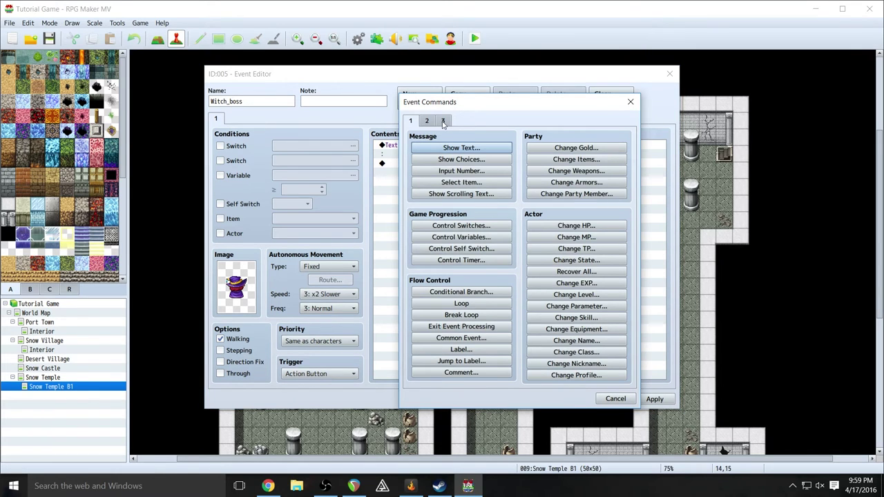
click(444, 121)
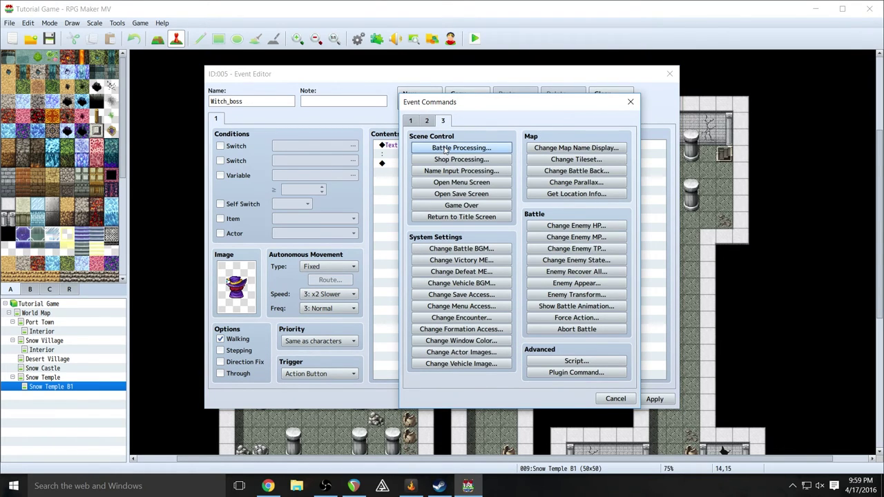
click(446, 150)
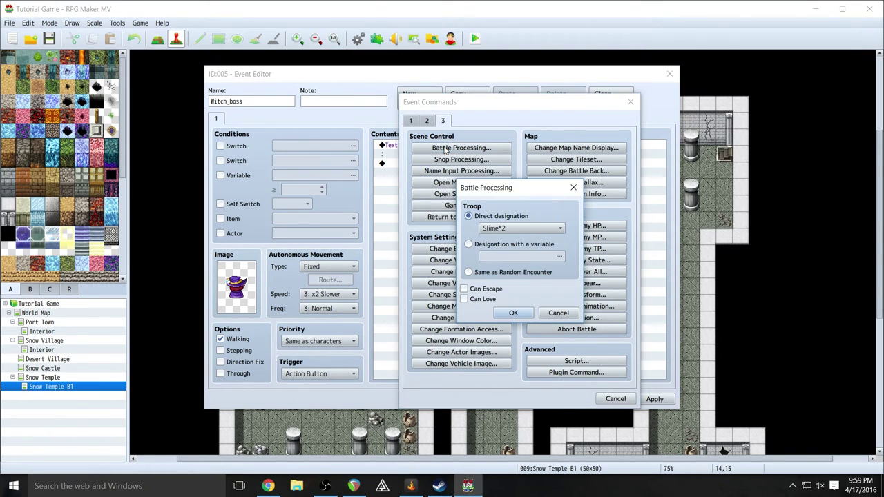
click(530, 229)
scroll(529, 307, down, 2)
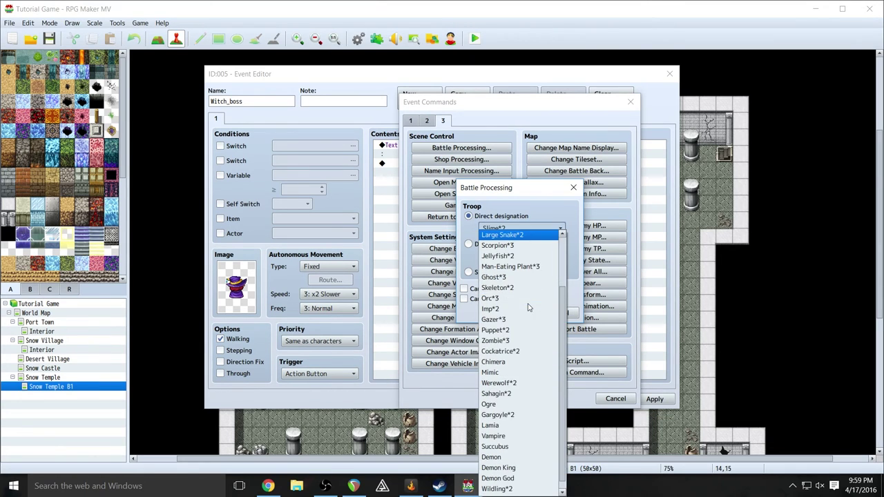
scroll(529, 307, down, 1)
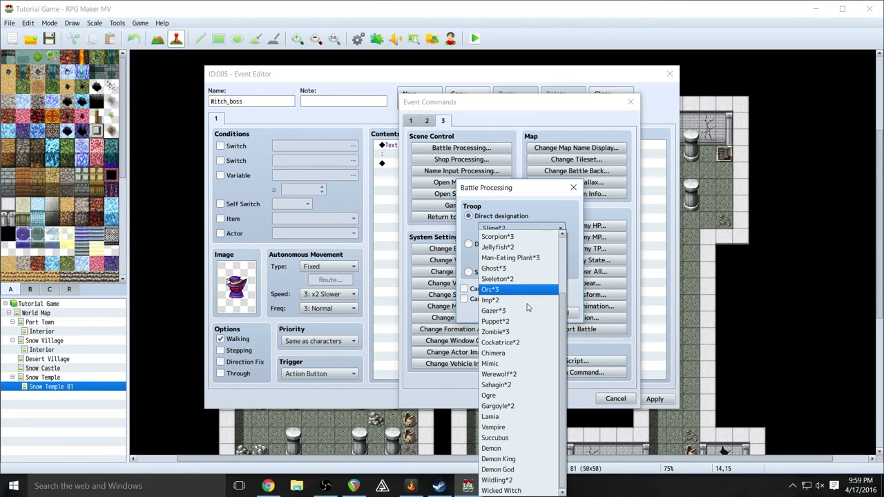
click(511, 490)
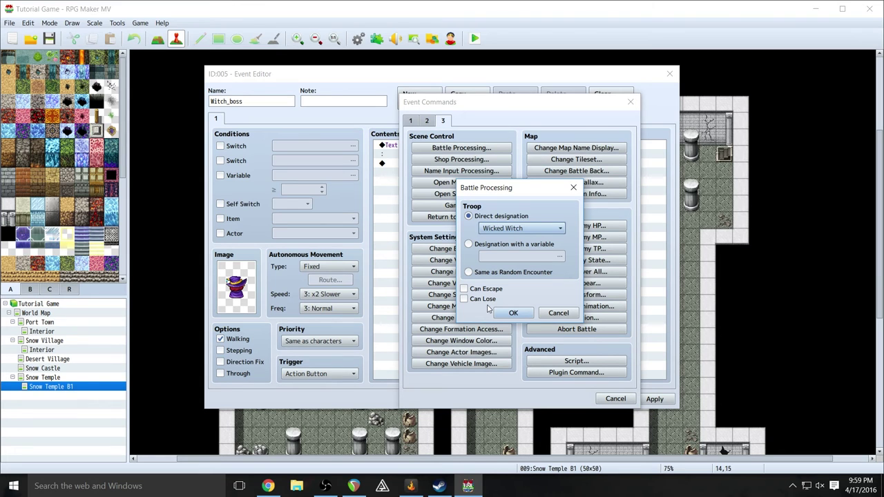
click(513, 313)
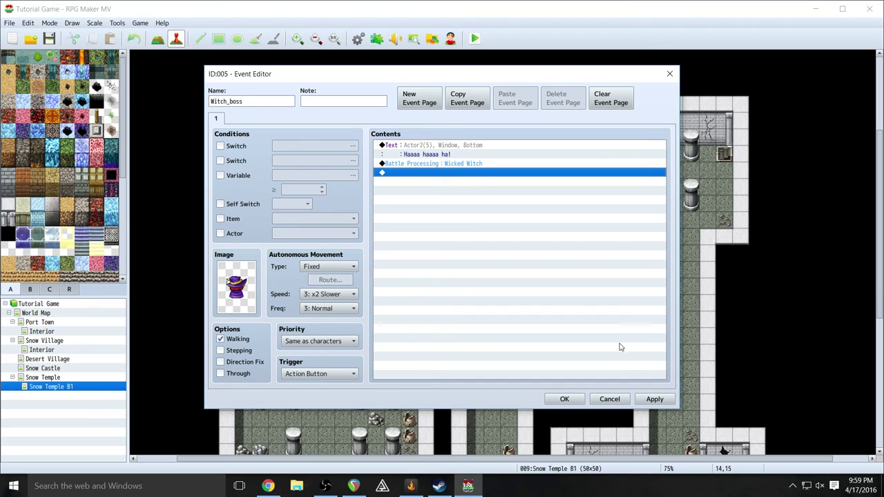
Apply the witch event's changes, save the project, and launch a playtest
click(661, 406)
click(582, 399)
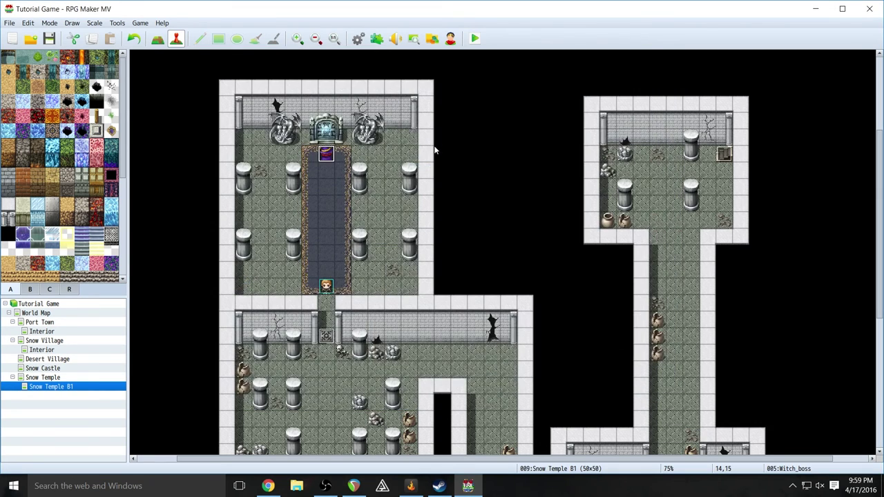
click(49, 38)
click(475, 38)
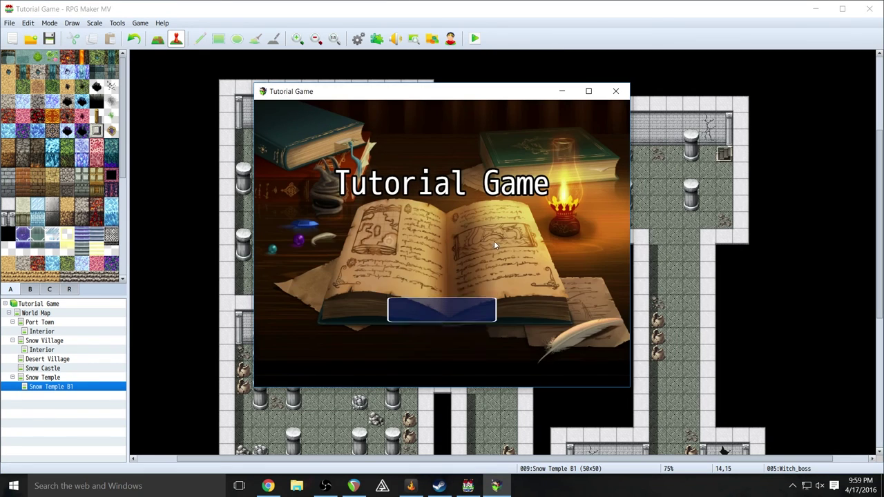
Start a new game, walk up the carpet and talk to the witch to trigger the Wicked Witch battle
key(Return)
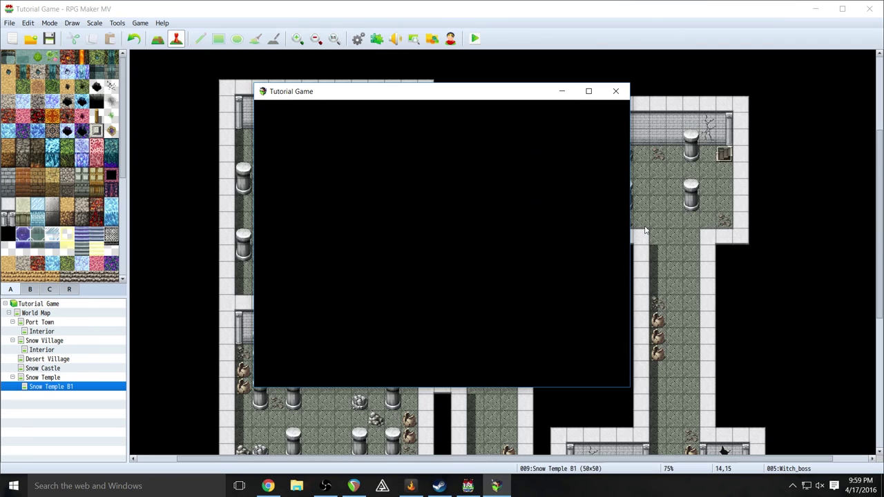
key(Up)
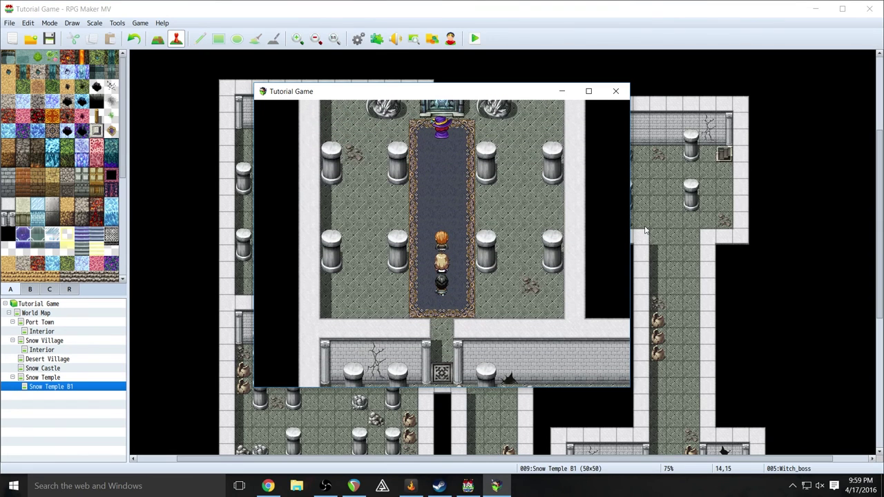
key(Up)
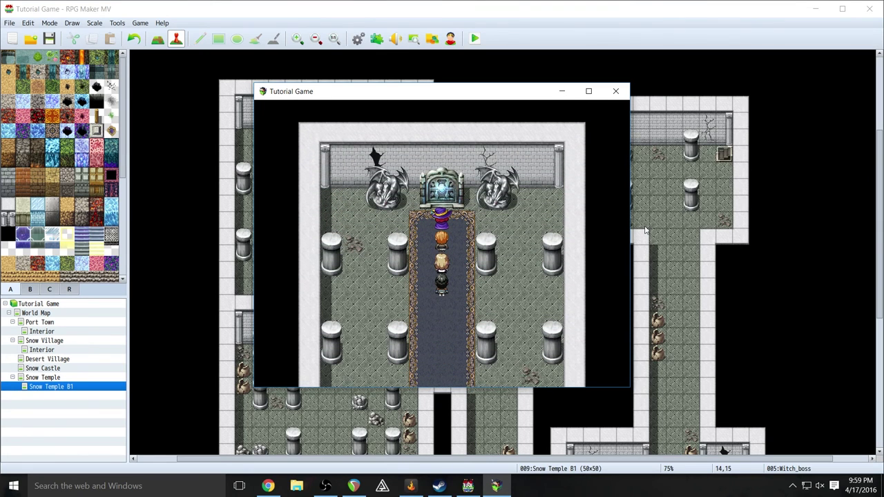
key(Return)
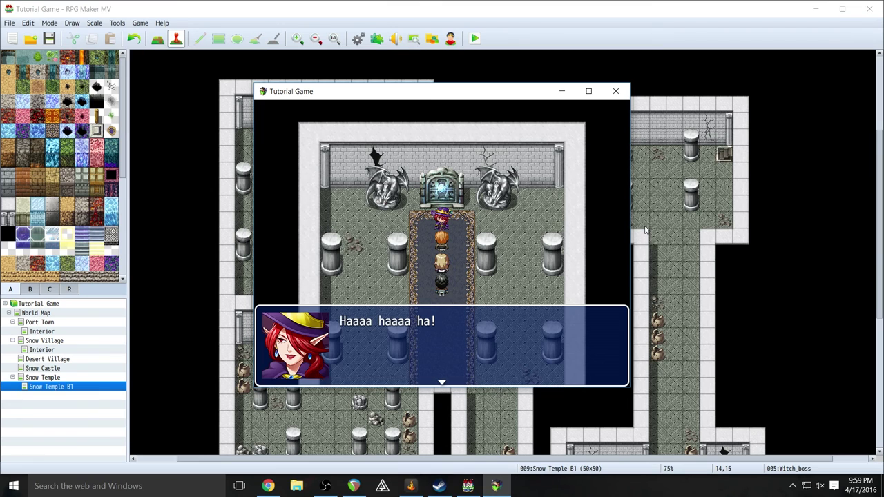
key(Return)
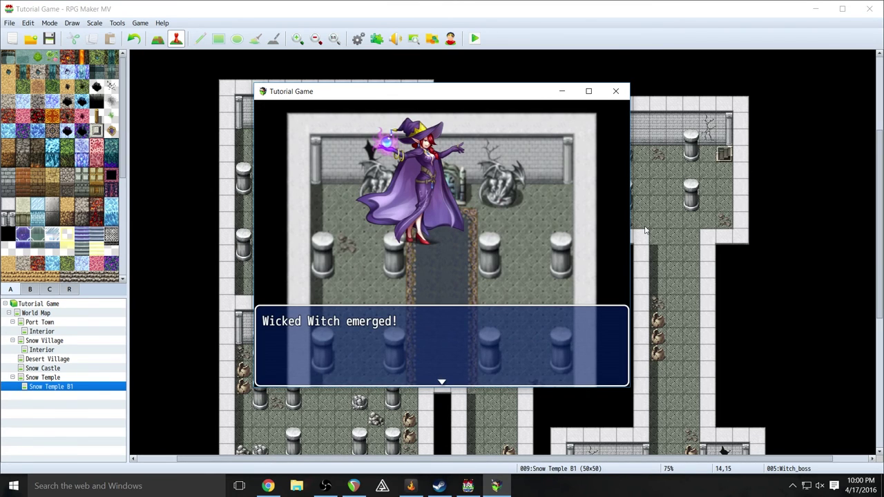
key(Return)
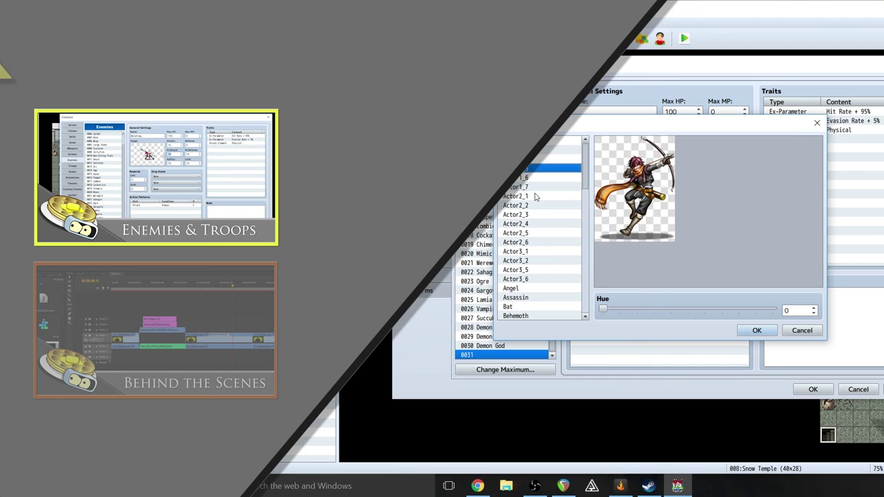
click(535, 197)
click(534, 224)
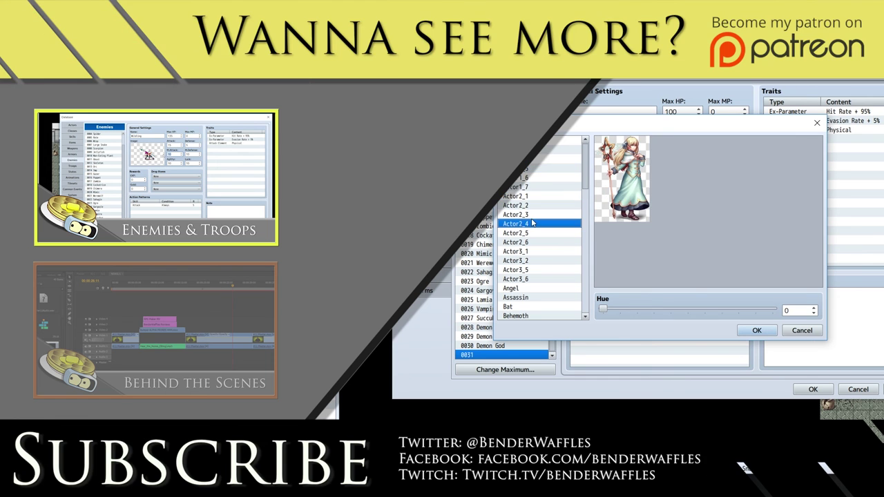
click(535, 242)
click(524, 262)
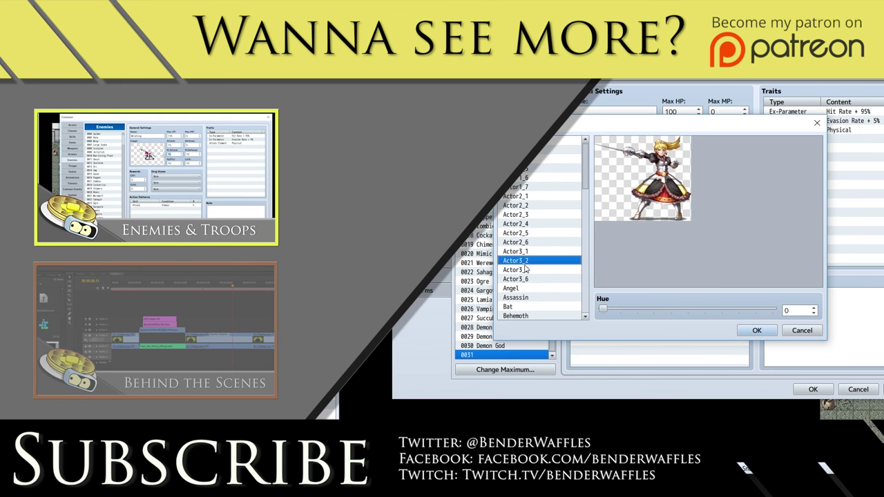
click(524, 271)
click(527, 279)
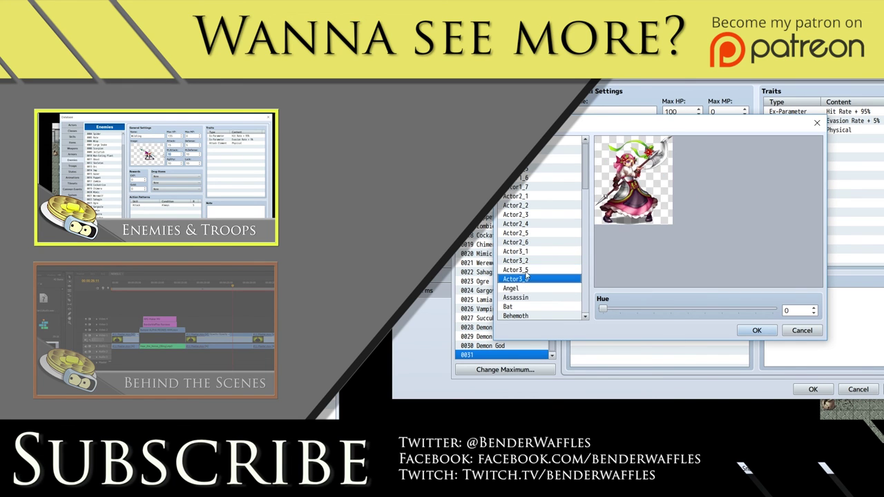